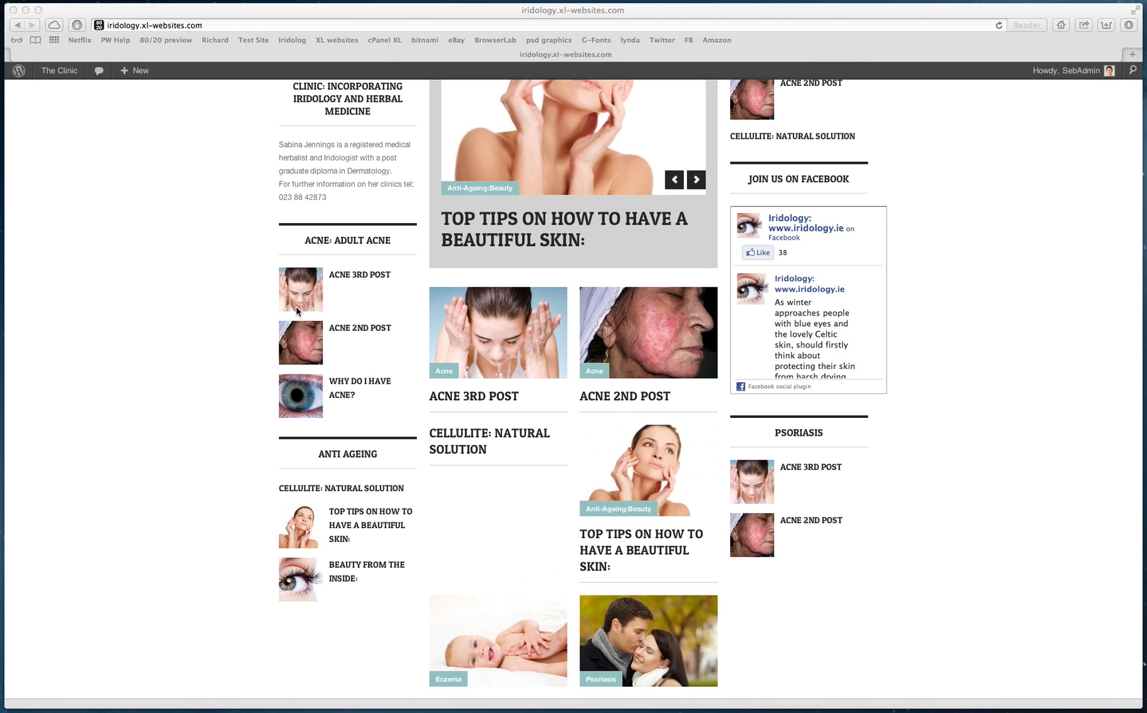
Step: Set the post count of the Acne: Adult Acne post loop to 2 in the Homepage Left Sidebar, save it and view the homepage
{"action": "left_click", "coordinate": [64, 77]}
{"action": "mouse_move", "coordinate": [64, 77]}
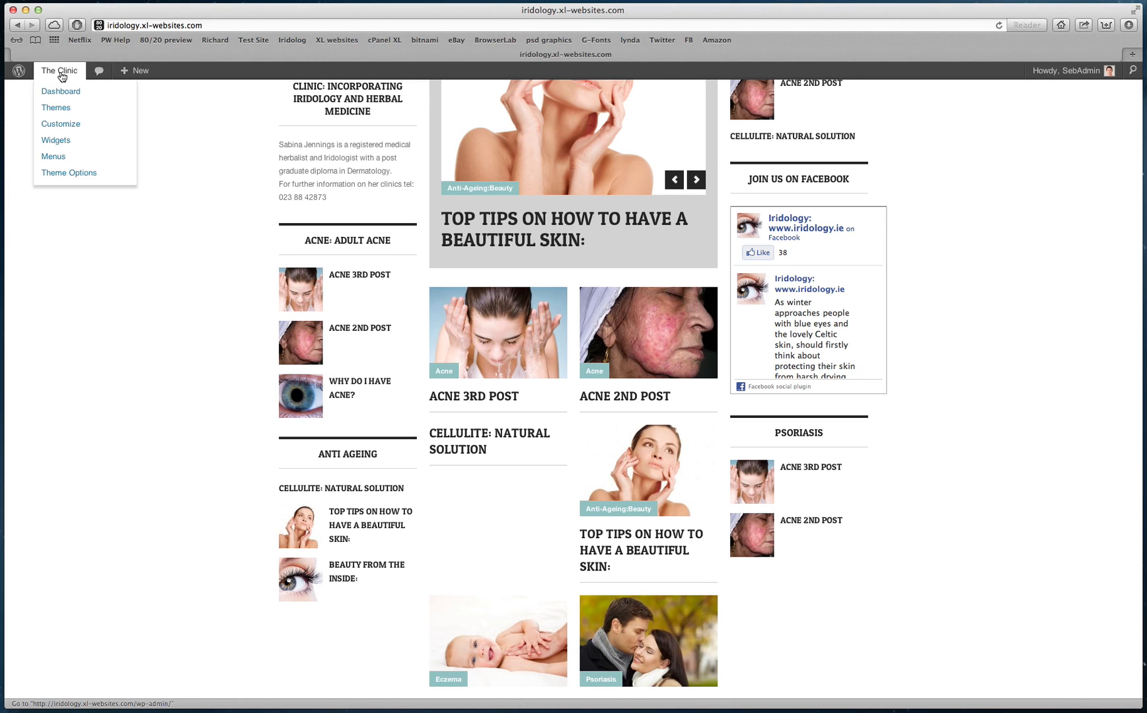
{"action": "left_click", "coordinate": [58, 144]}
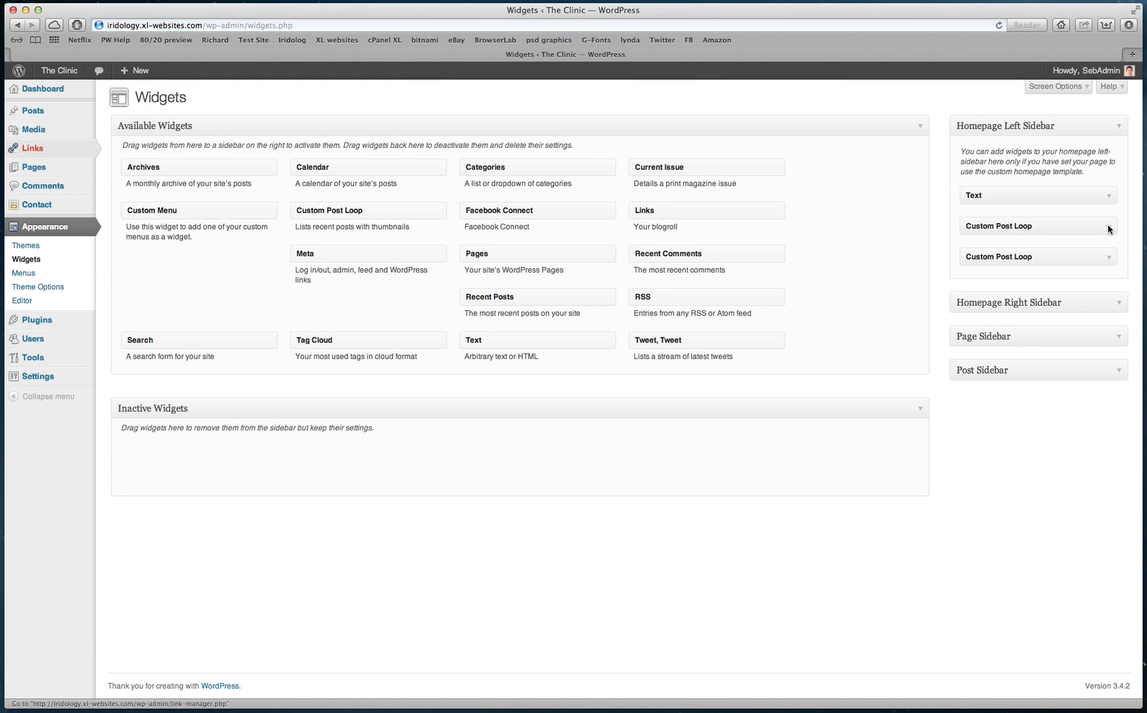
{"action": "left_click", "coordinate": [1109, 227]}
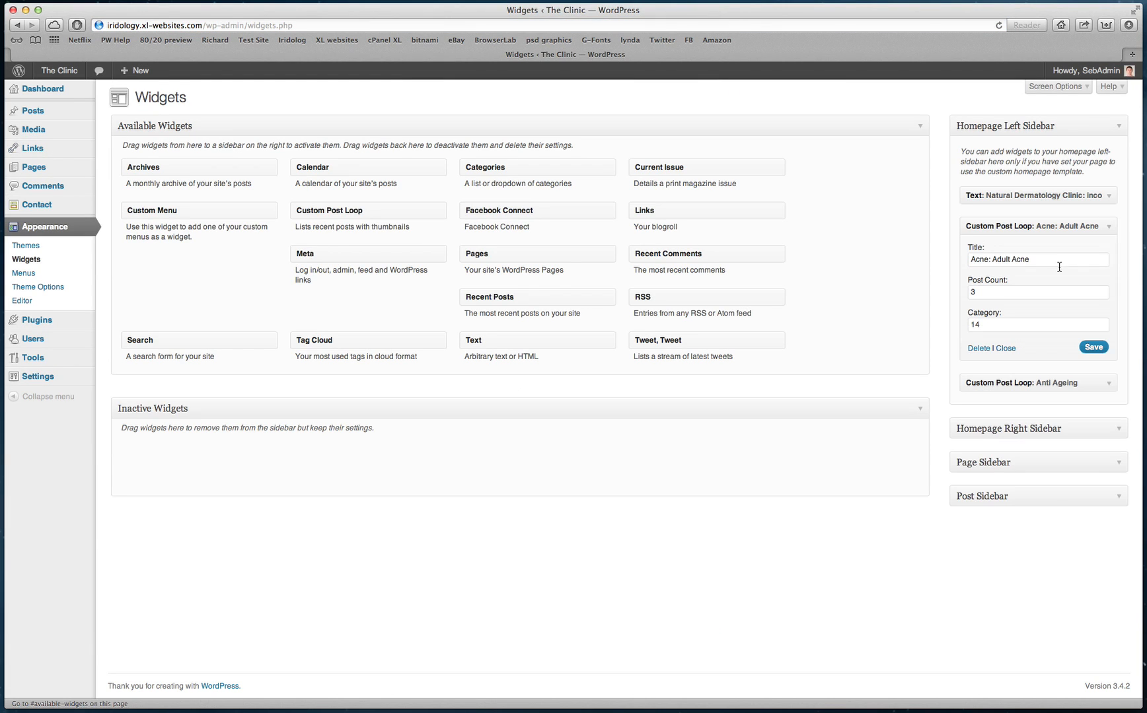
{"action": "left_click_drag", "start_coordinate": [993, 293], "coordinate": [962, 293]}
{"action": "type", "text": "2"}
{"action": "left_click", "coordinate": [1089, 346]}
{"action": "left_click", "coordinate": [67, 74]}
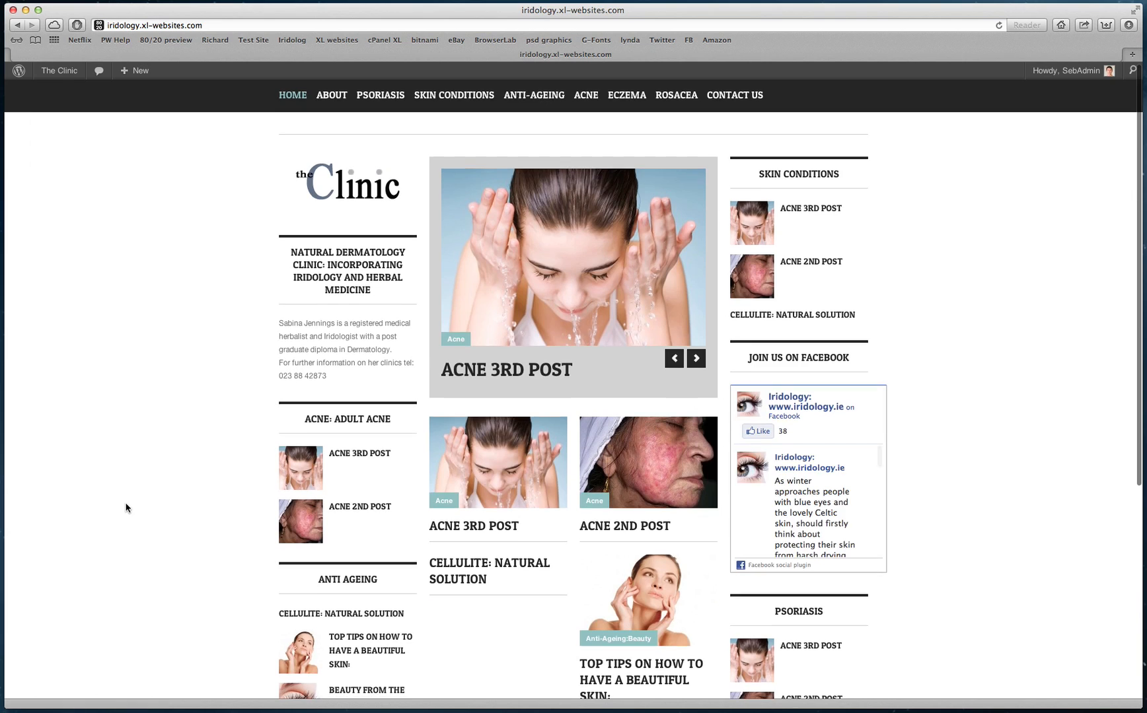
{"action": "scroll", "coordinate": [125, 506], "scroll_direction": "down", "scroll_amount": 3}
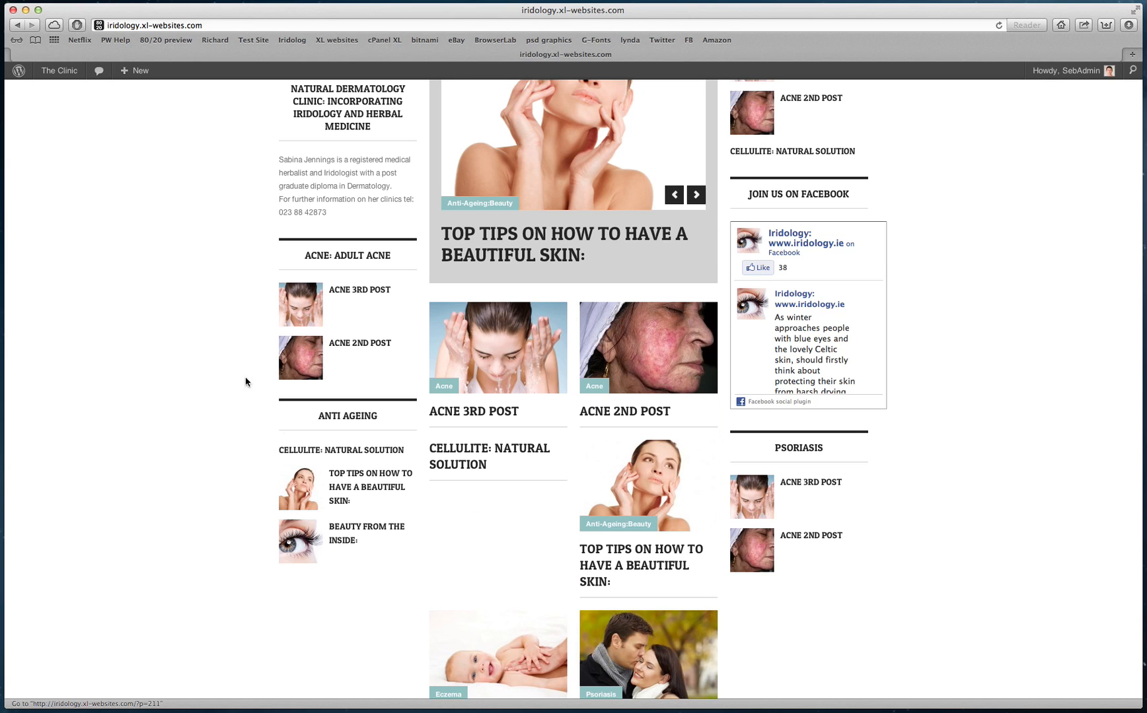
Step: Open the post category list from the site dashboard to check how many posts each category holds
{"action": "mouse_move", "coordinate": [49, 65]}
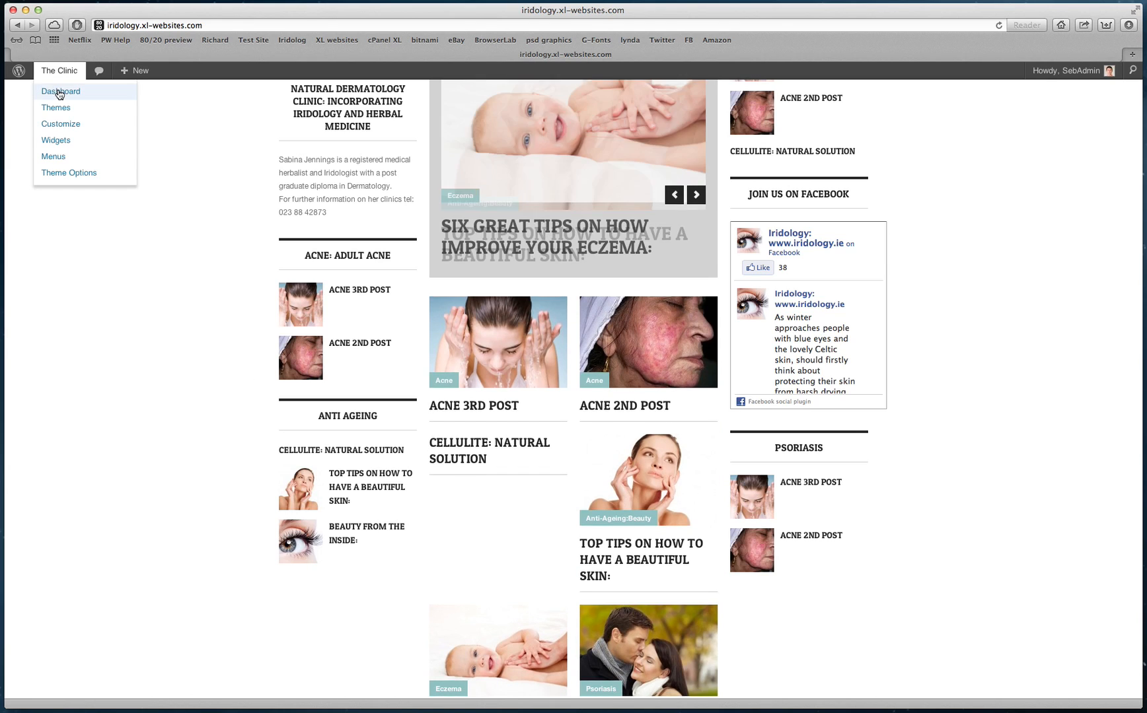
{"action": "left_click", "coordinate": [59, 92]}
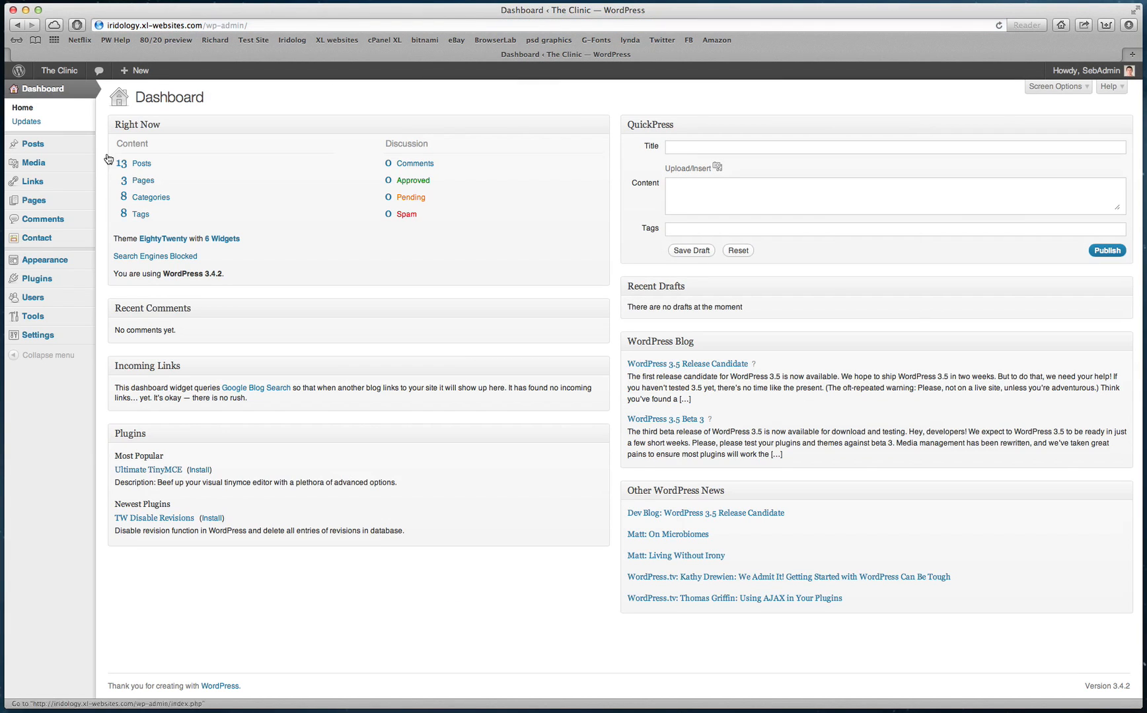
{"action": "left_click", "coordinate": [153, 200]}
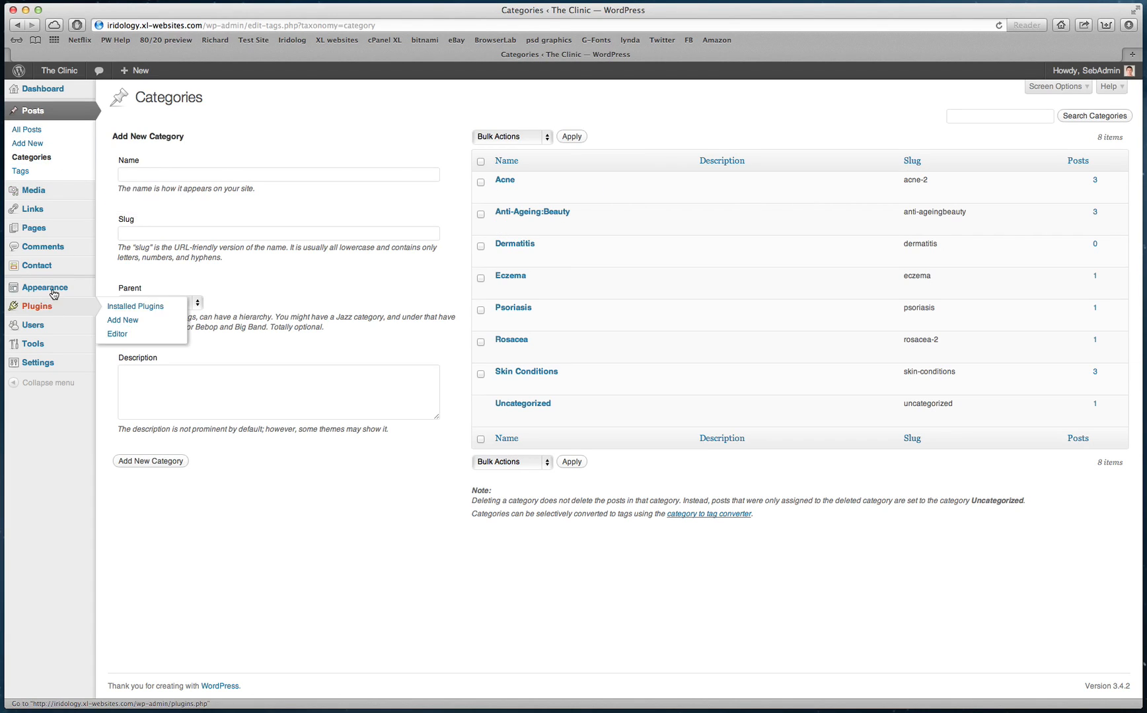
Step: Inspect the Acne: Adult Acne post loop settings in the Homepage Left Sidebar widgets and collapse them again
{"action": "left_click", "coordinate": [126, 305]}
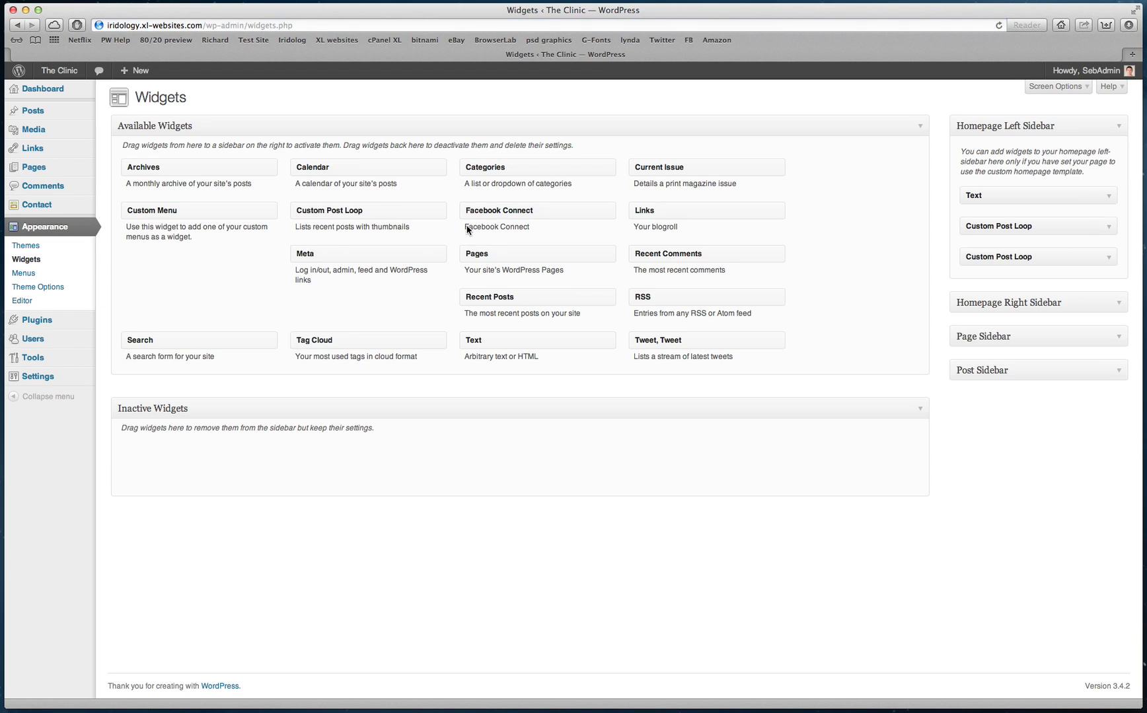
{"action": "left_click", "coordinate": [1109, 227]}
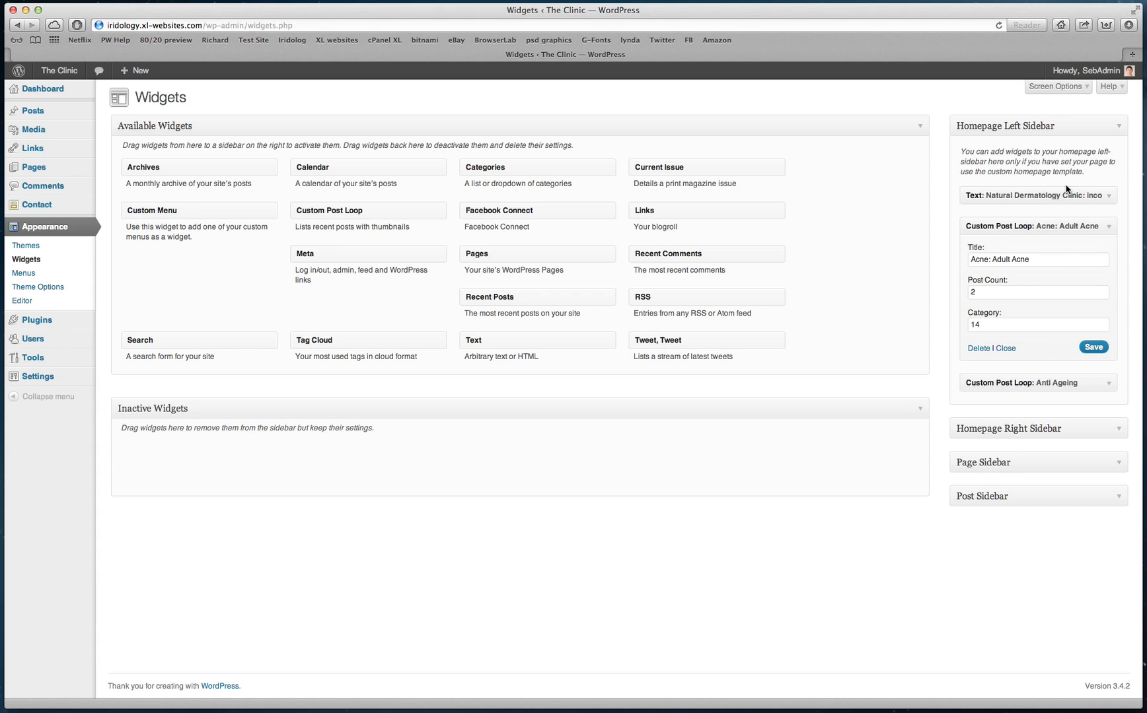
{"action": "left_click", "coordinate": [1108, 227]}
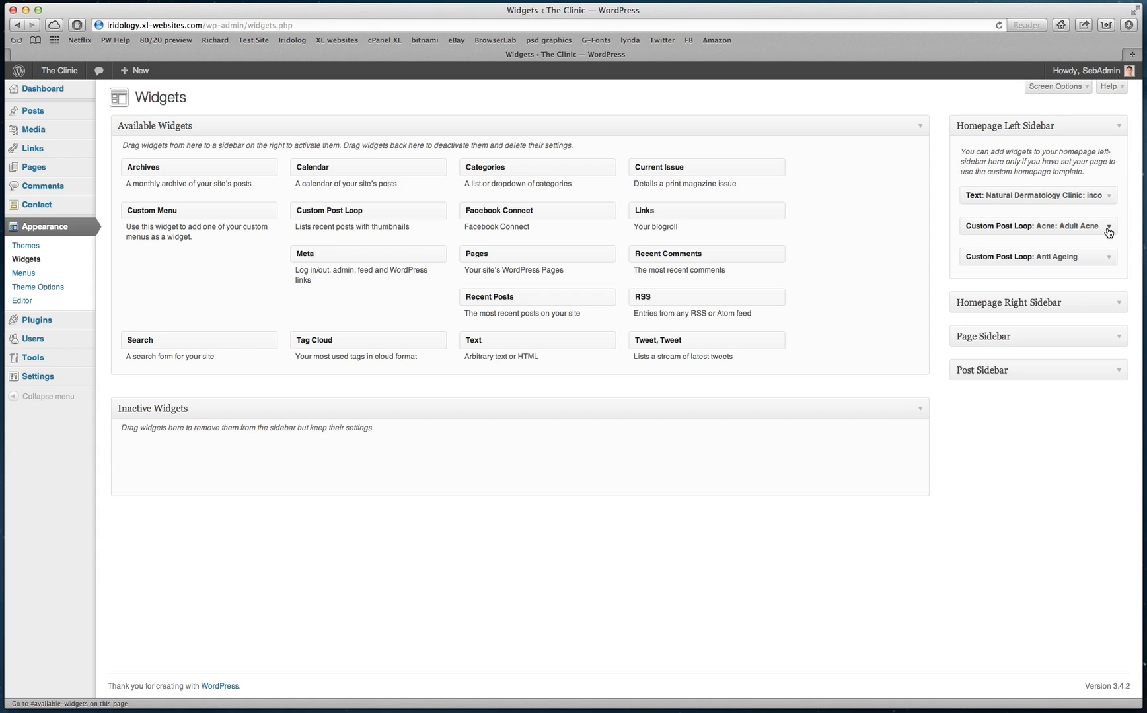
Step: Set the Anti Ageing post loop's post count to 2, save it and check its post list on the reloaded homepage
{"action": "left_click", "coordinate": [1109, 258]}
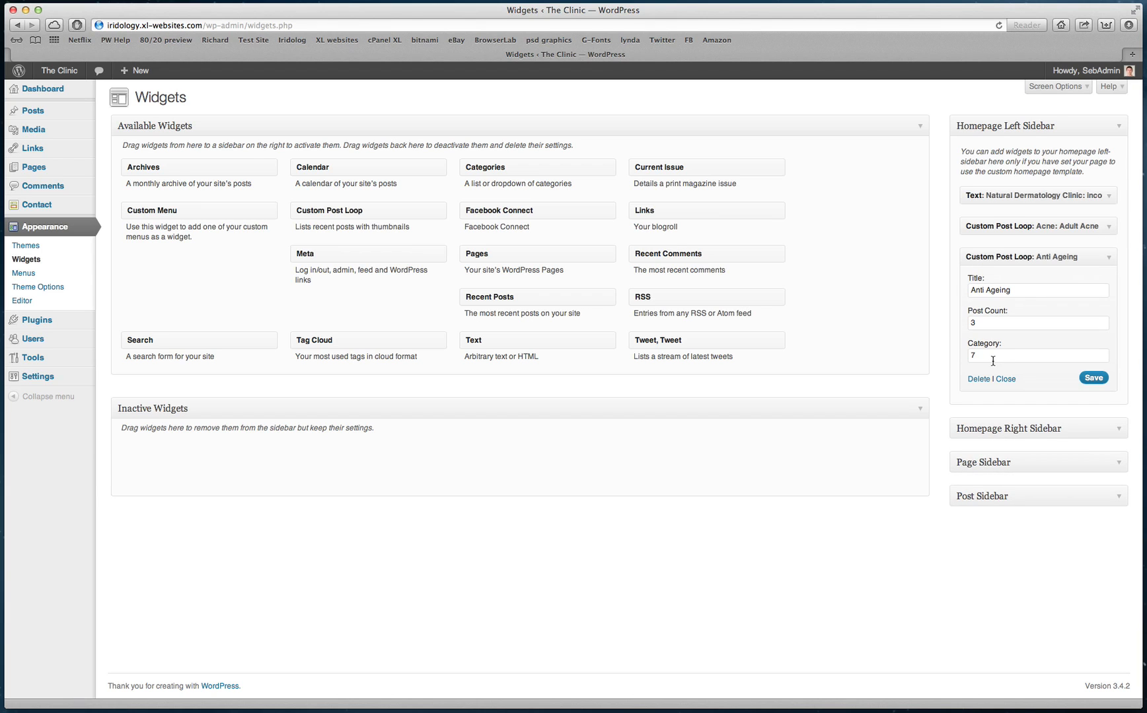
{"action": "left_click_drag", "start_coordinate": [983, 323], "coordinate": [967, 317]}
{"action": "left_click", "coordinate": [1101, 379]}
{"action": "left_click", "coordinate": [61, 71]}
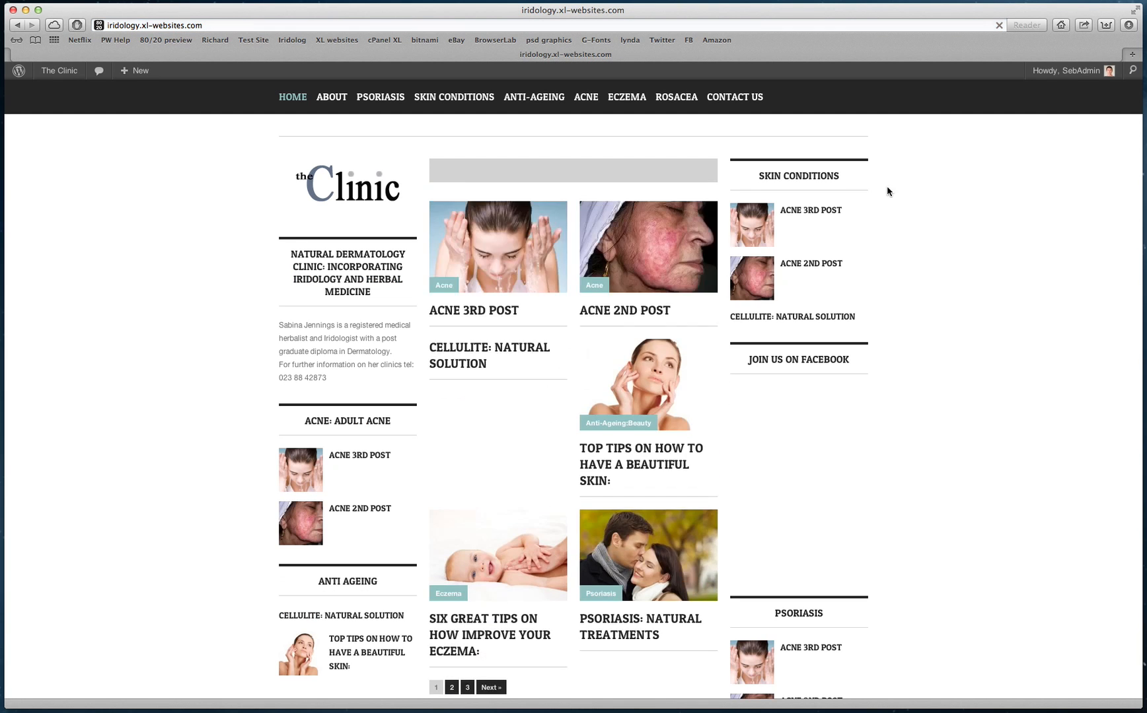
{"action": "scroll", "coordinate": [196, 374], "scroll_direction": "down", "scroll_amount": 5}
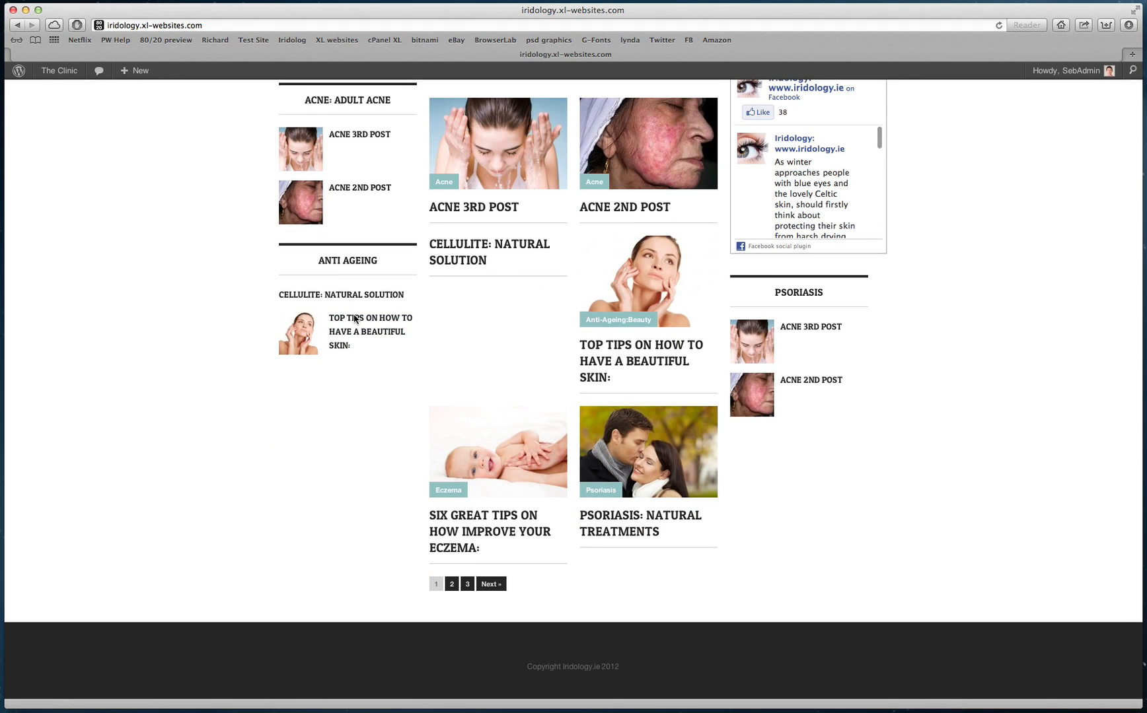
{"action": "scroll", "coordinate": [355, 354], "scroll_direction": "up", "scroll_amount": 3}
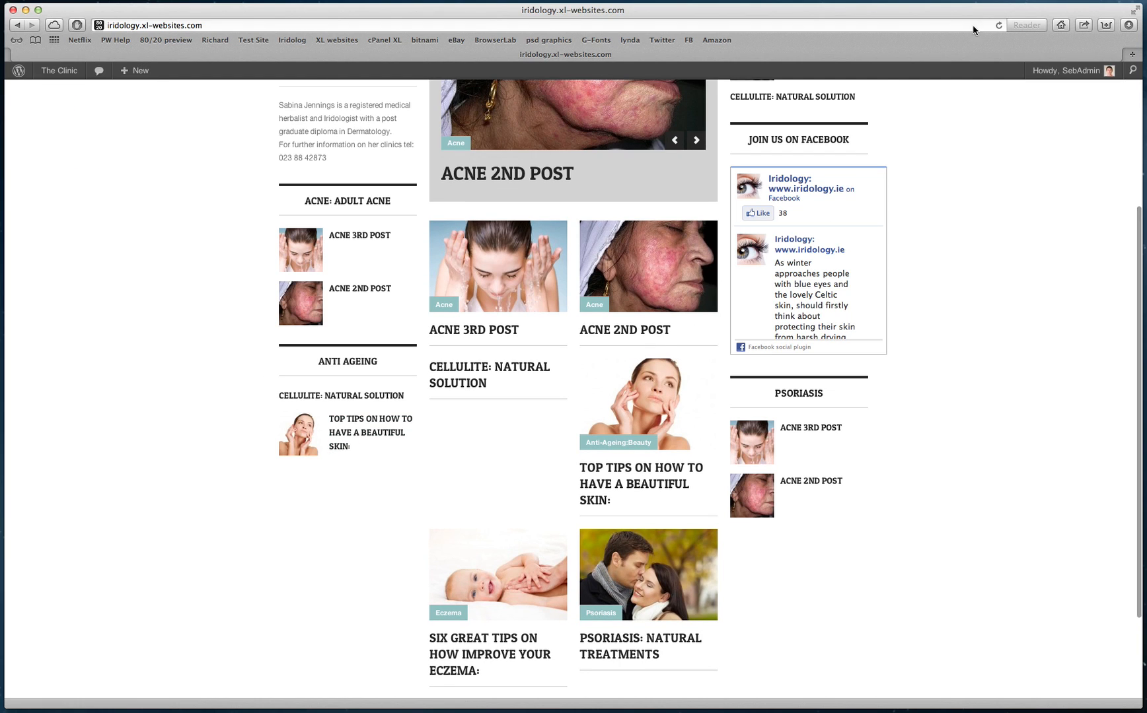
{"action": "left_click", "coordinate": [1000, 26]}
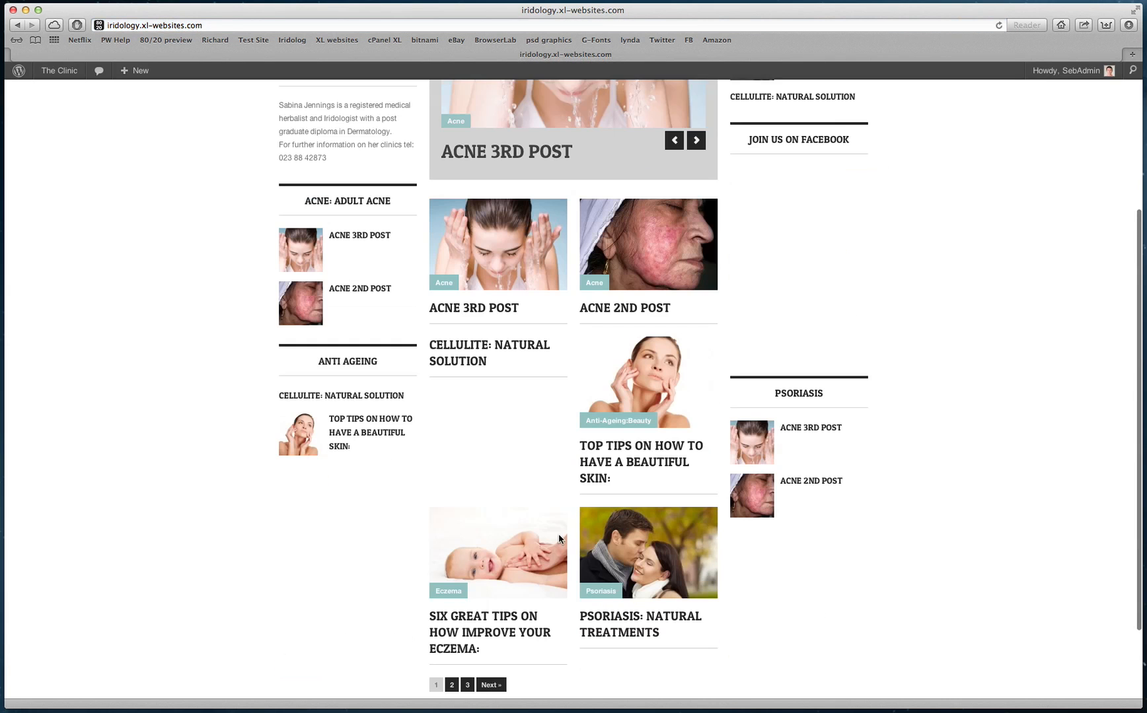
Step: Return to the dashboard's category list and check the number of posts in the Anti-Ageing:Beauty category
{"action": "mouse_move", "coordinate": [59, 72]}
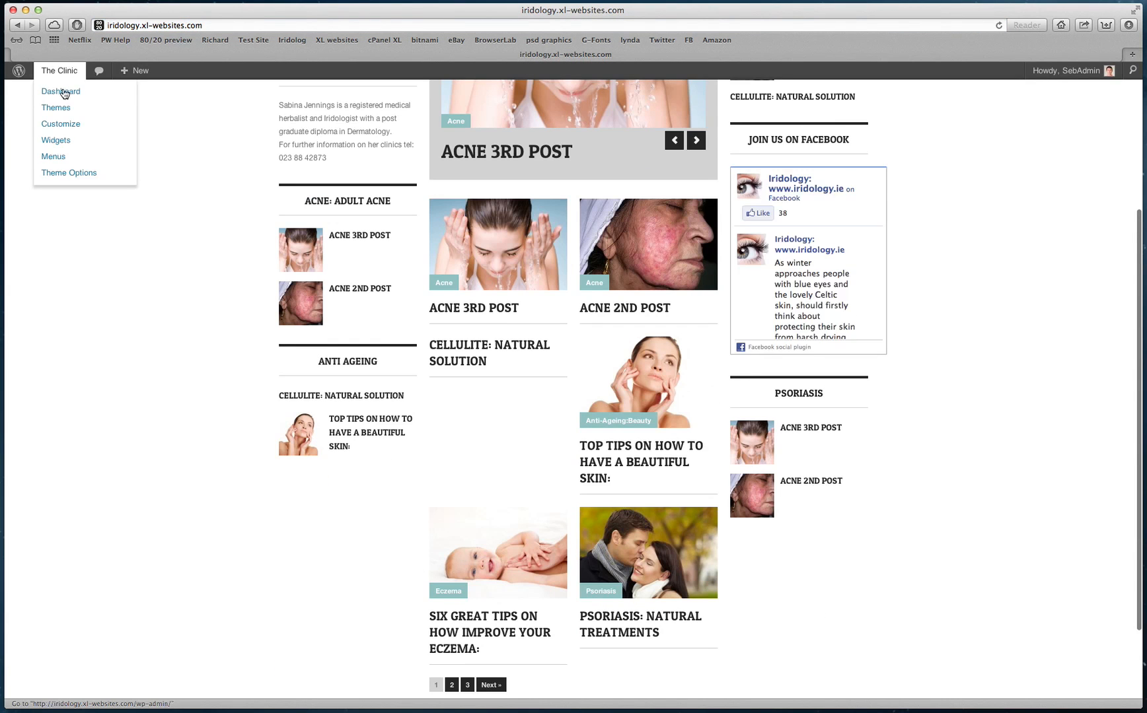
{"action": "left_click", "coordinate": [63, 96]}
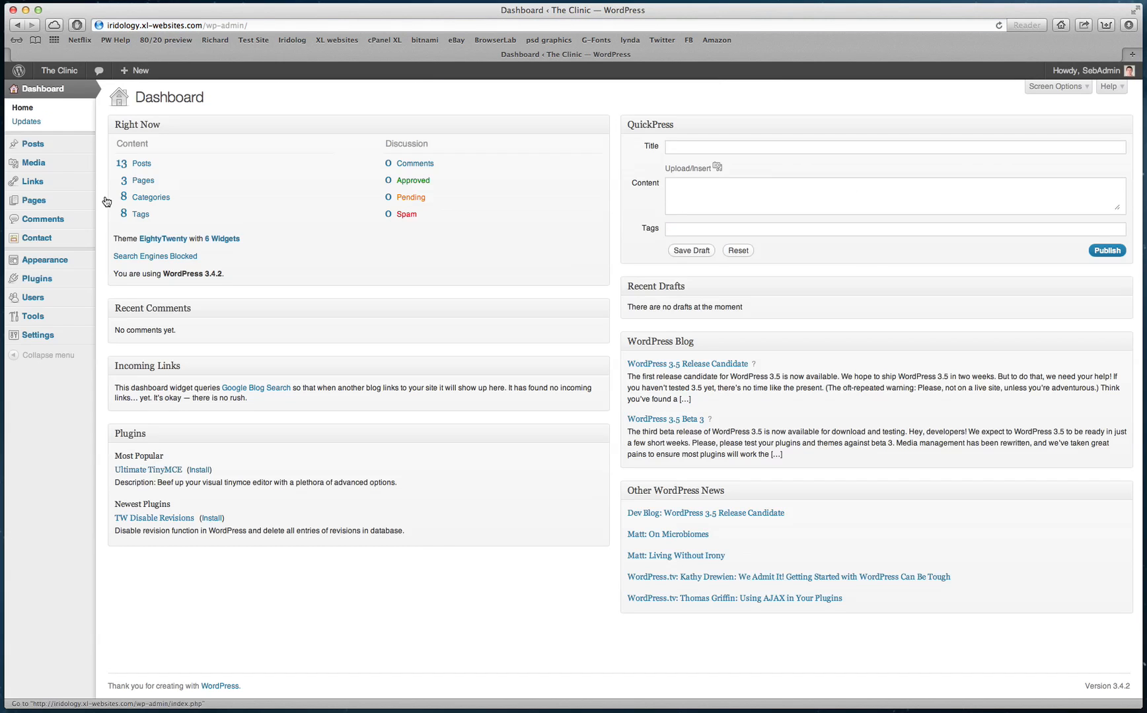
{"action": "left_click", "coordinate": [147, 198]}
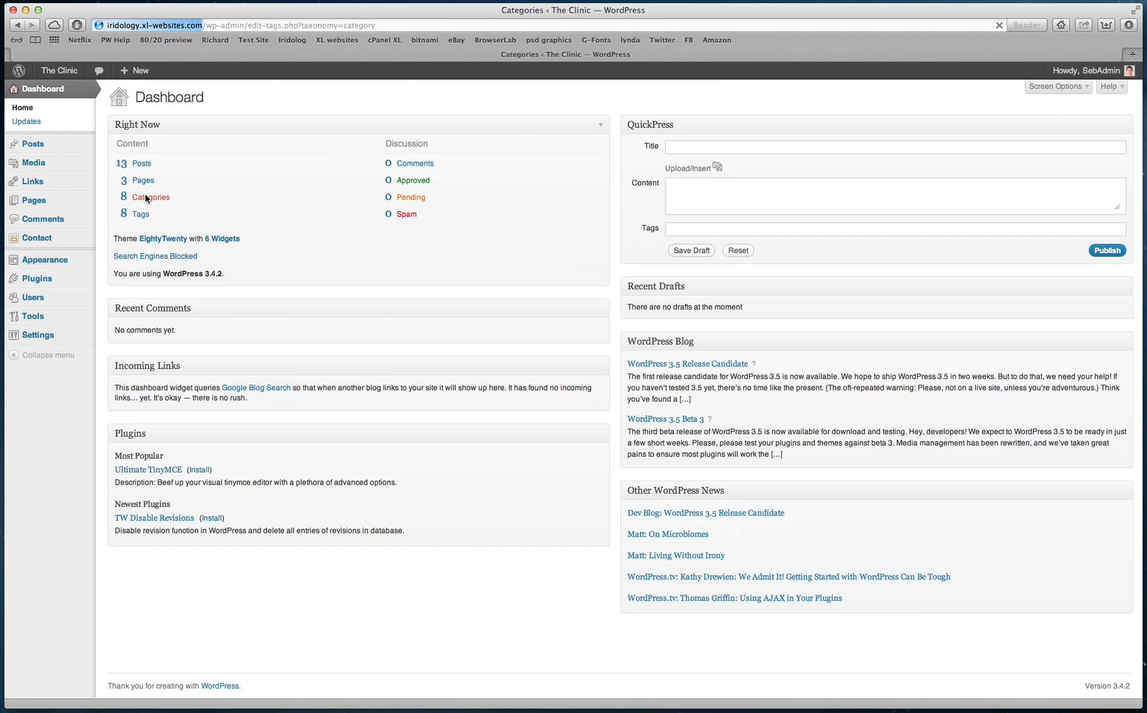
{"action": "mouse_move", "coordinate": [498, 215]}
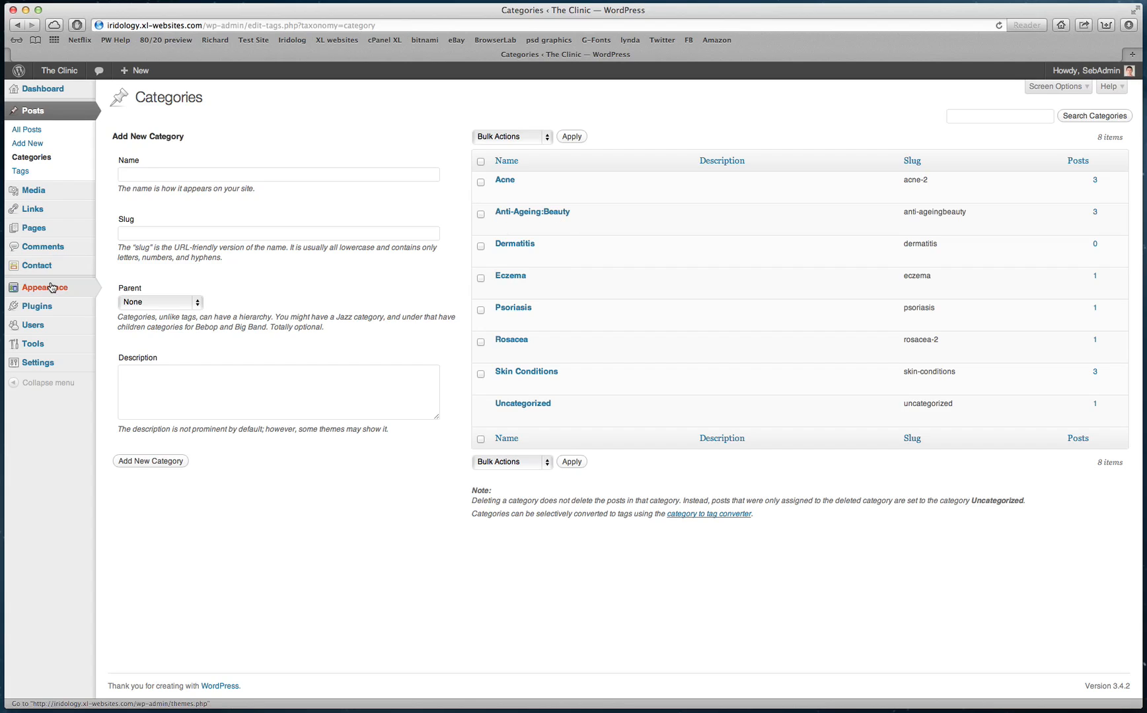
Step: Set the post count of the Anti Ageing post loop in the Homepage Left Sidebar to 3 and save it
{"action": "mouse_move", "coordinate": [49, 288]}
{"action": "left_click", "coordinate": [125, 304]}
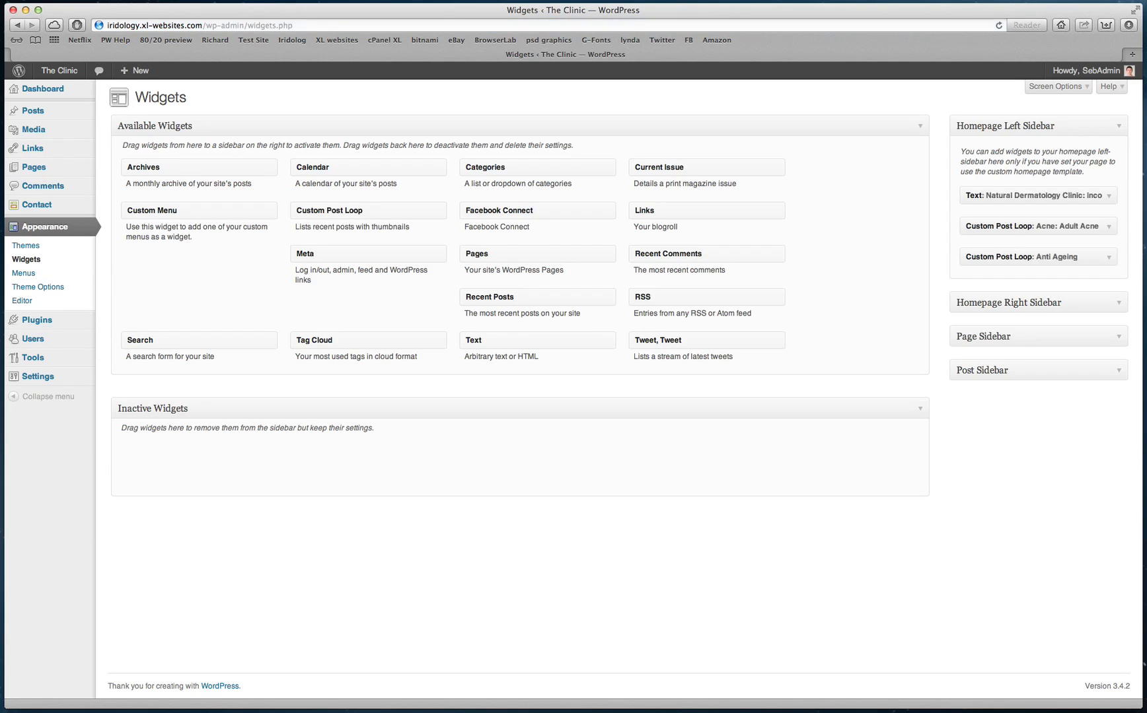
{"action": "left_click", "coordinate": [1107, 258]}
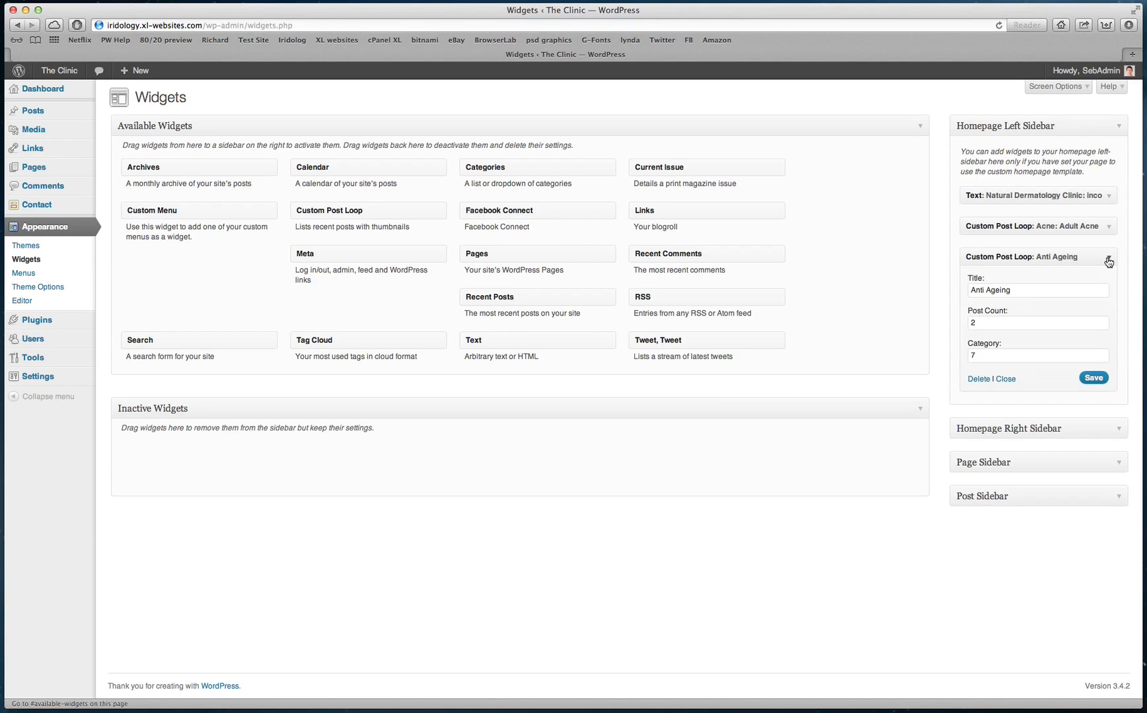
{"action": "left_click", "coordinate": [974, 321]}
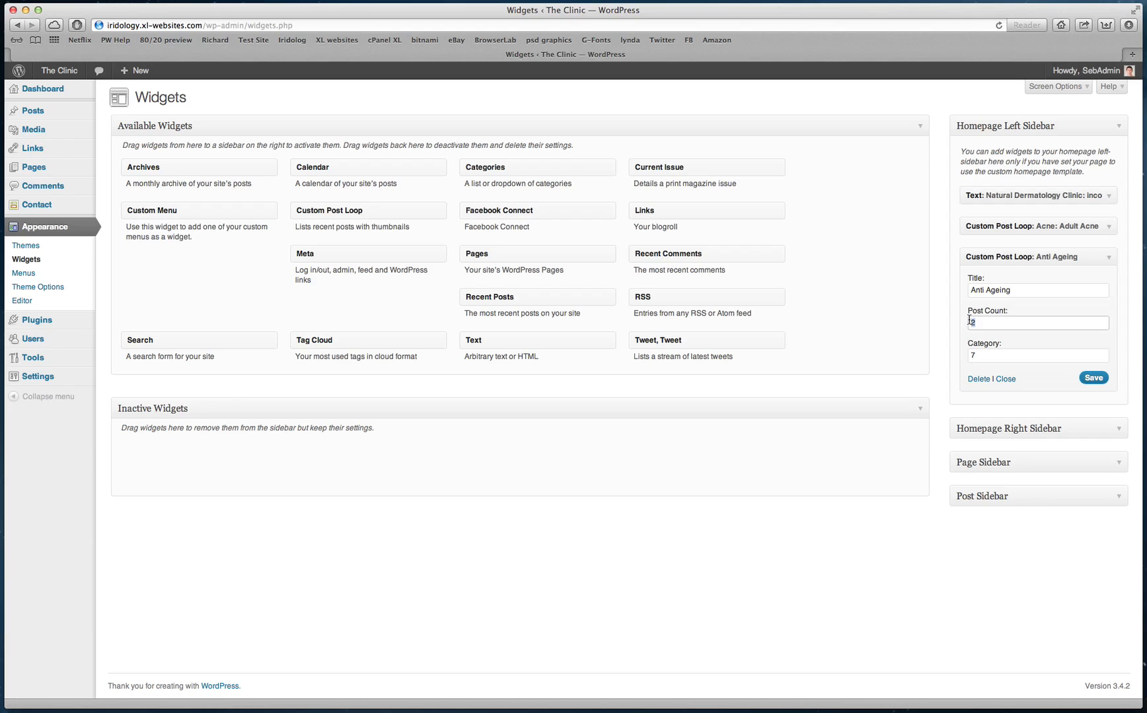
{"action": "left_click", "coordinate": [1093, 378]}
Step: View and reload the homepage to examine the posts listed under Acne: Adult Acne and Anti Ageing
{"action": "left_click", "coordinate": [72, 75]}
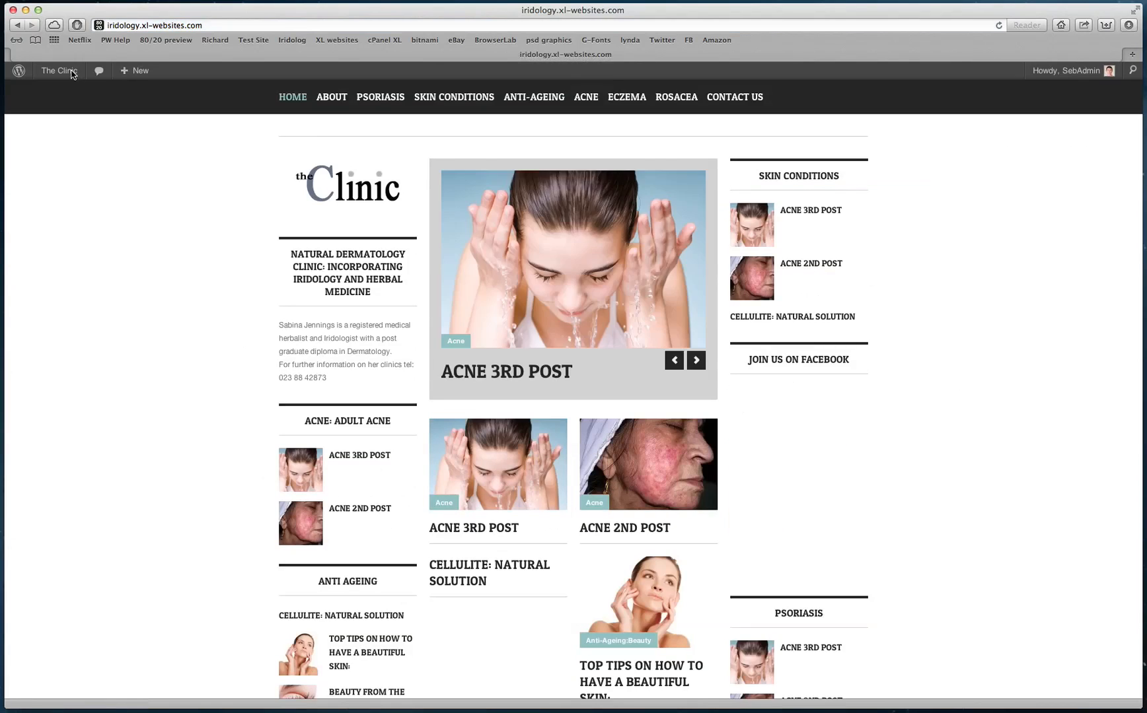
{"action": "scroll", "coordinate": [310, 474], "scroll_direction": "down", "scroll_amount": 4}
{"action": "scroll", "coordinate": [386, 629], "scroll_direction": "down", "scroll_amount": 2}
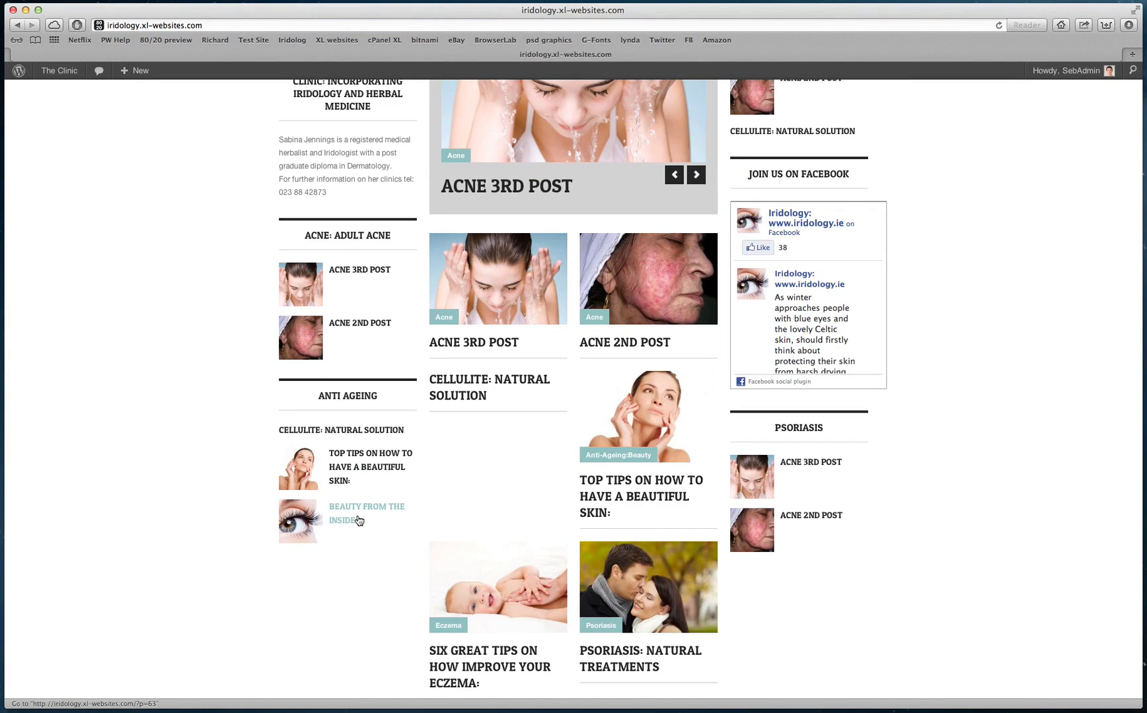
{"action": "left_click", "coordinate": [999, 25]}
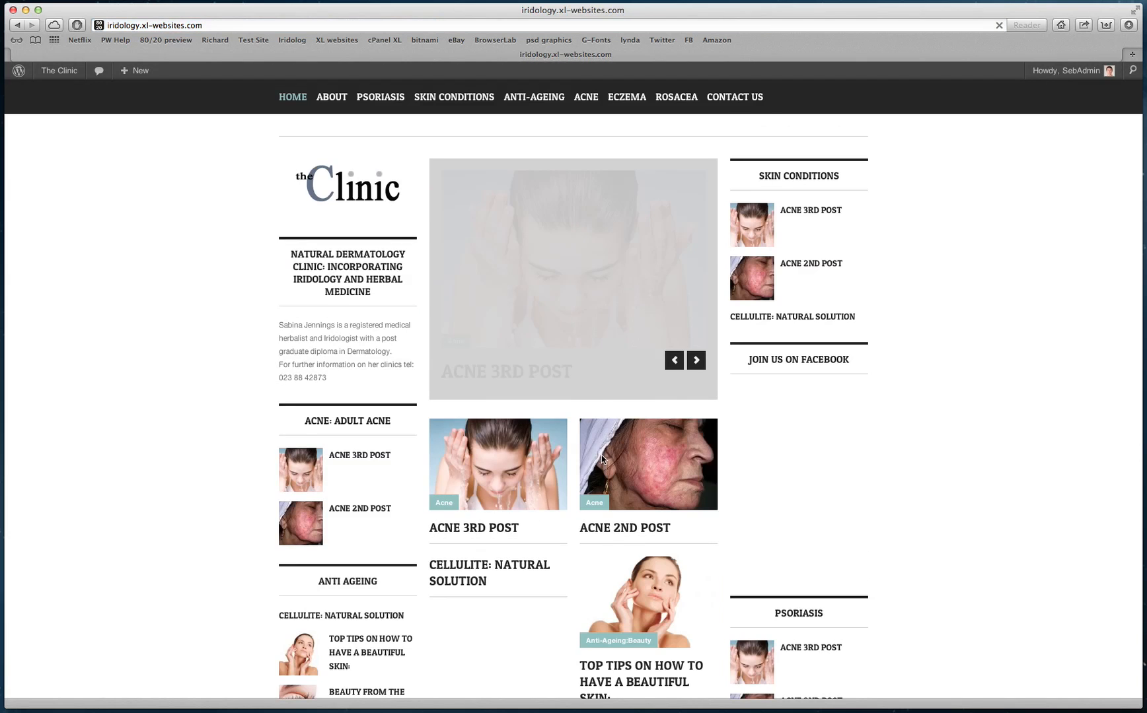
{"action": "scroll", "coordinate": [370, 596], "scroll_direction": "down", "scroll_amount": 5}
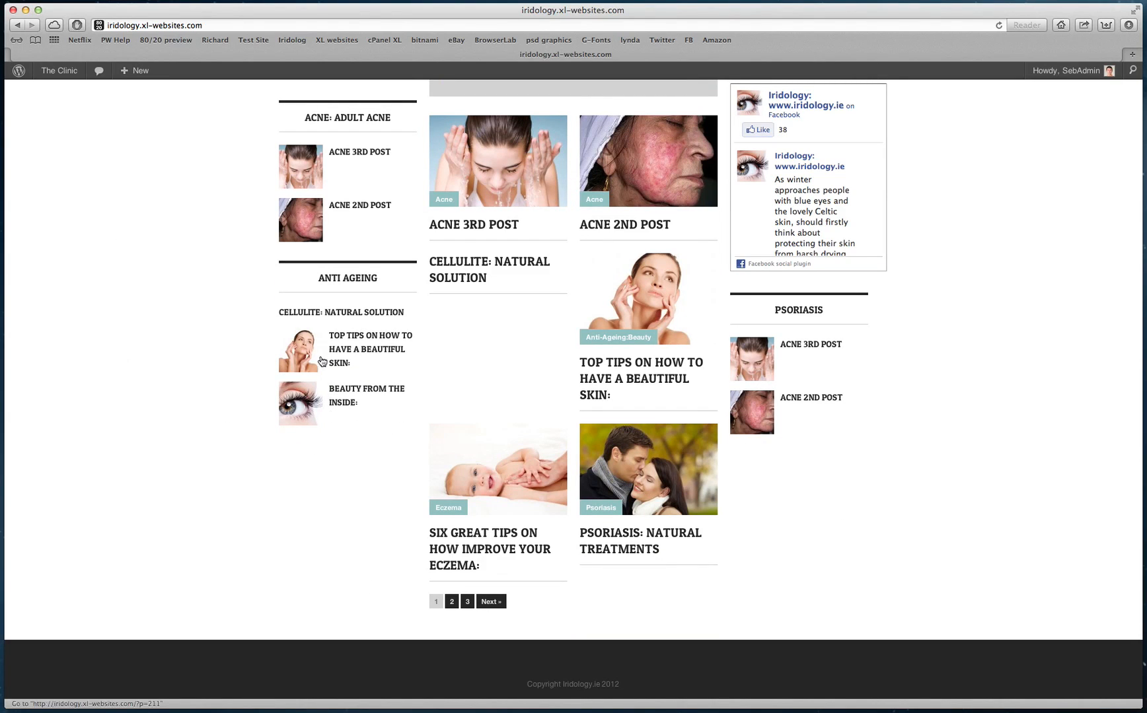
{"action": "scroll", "coordinate": [319, 275], "scroll_direction": "up", "scroll_amount": 1}
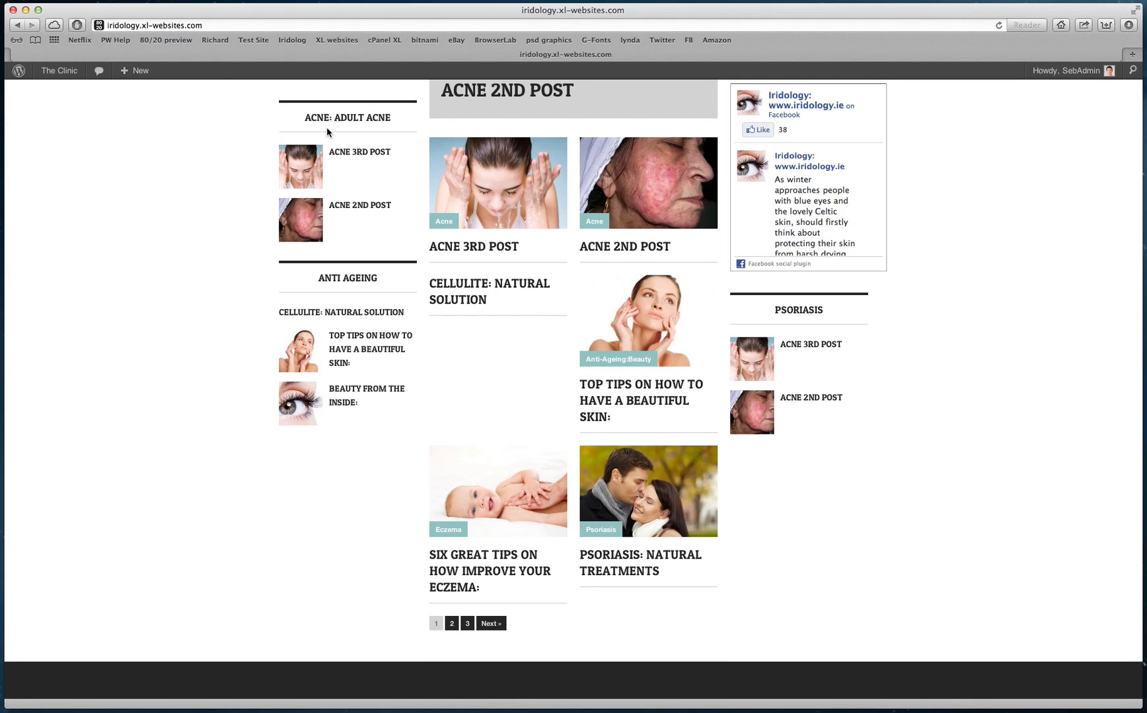
Step: Go from the homepage to the dashboard and review the post counts in the category list
{"action": "mouse_move", "coordinate": [50, 81]}
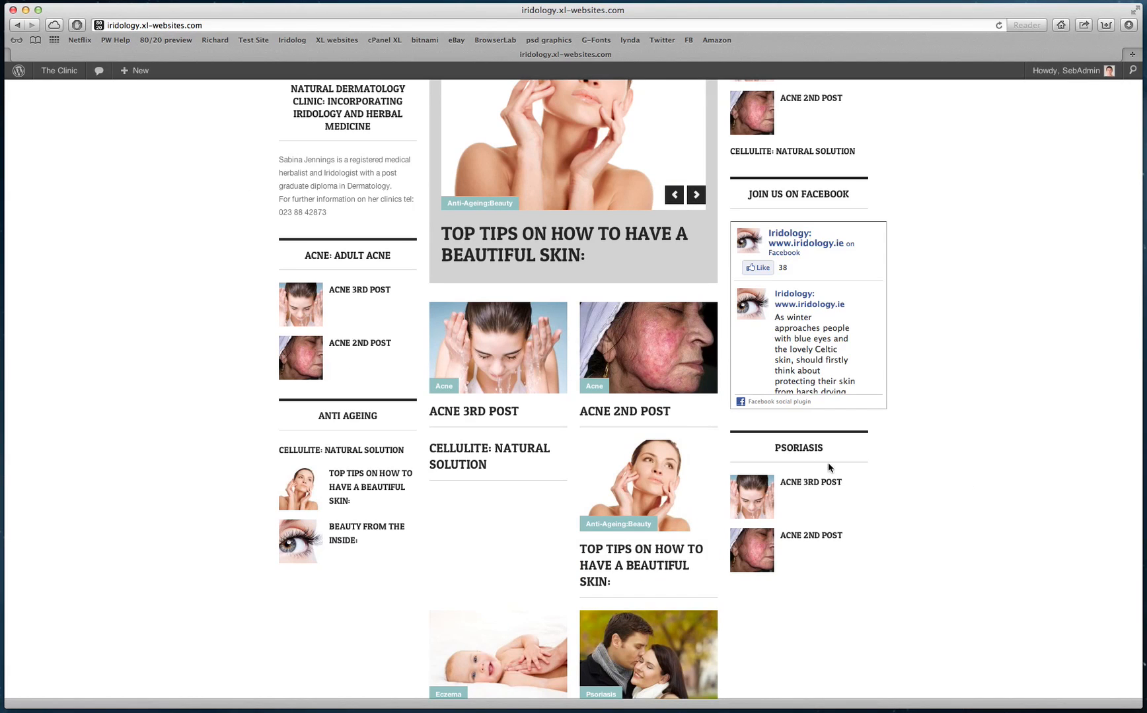
{"action": "scroll", "coordinate": [968, 482], "scroll_direction": "up", "scroll_amount": 5}
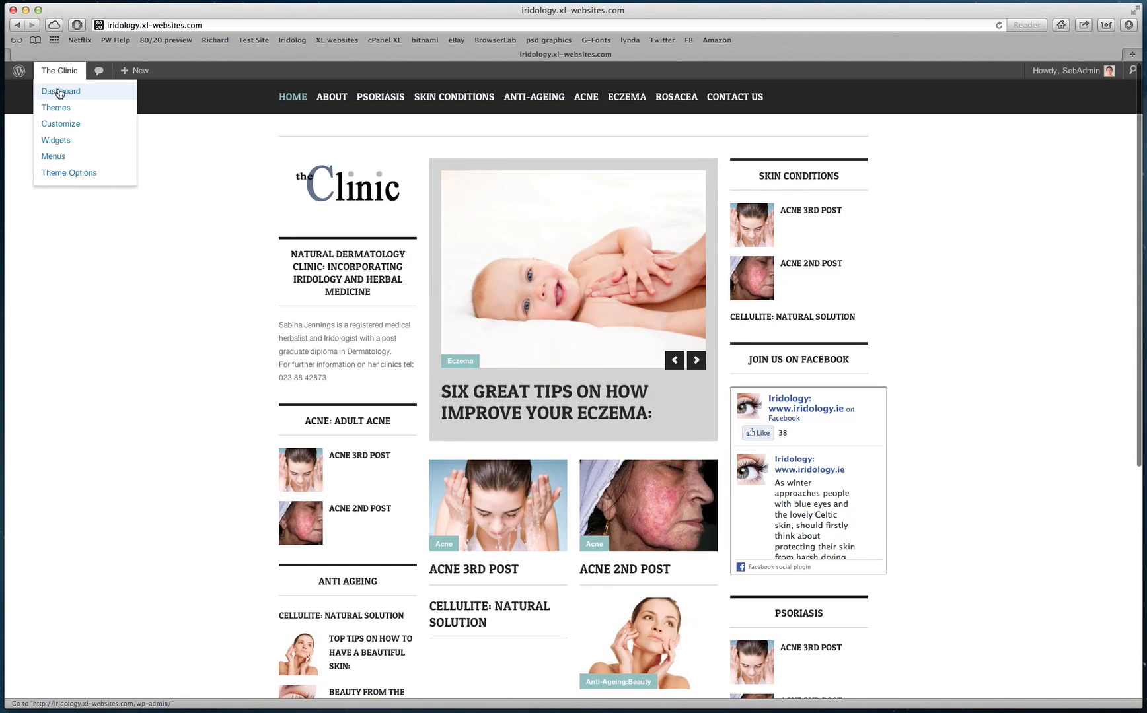
{"action": "left_click", "coordinate": [60, 92]}
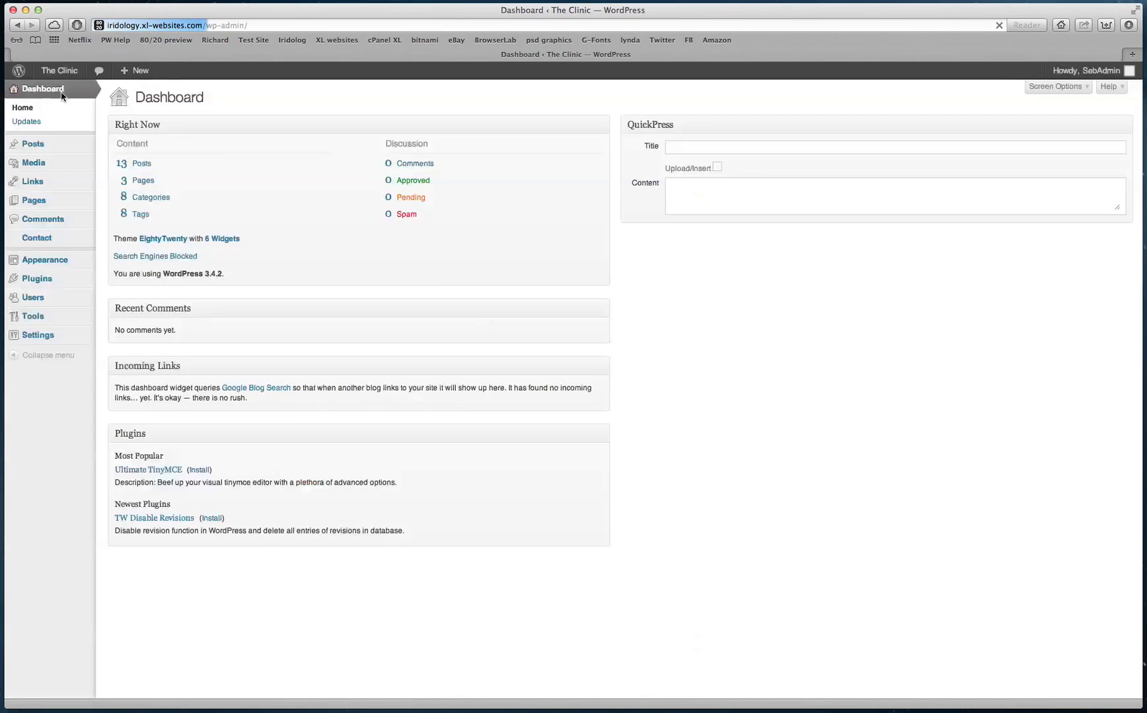
{"action": "left_click", "coordinate": [152, 198]}
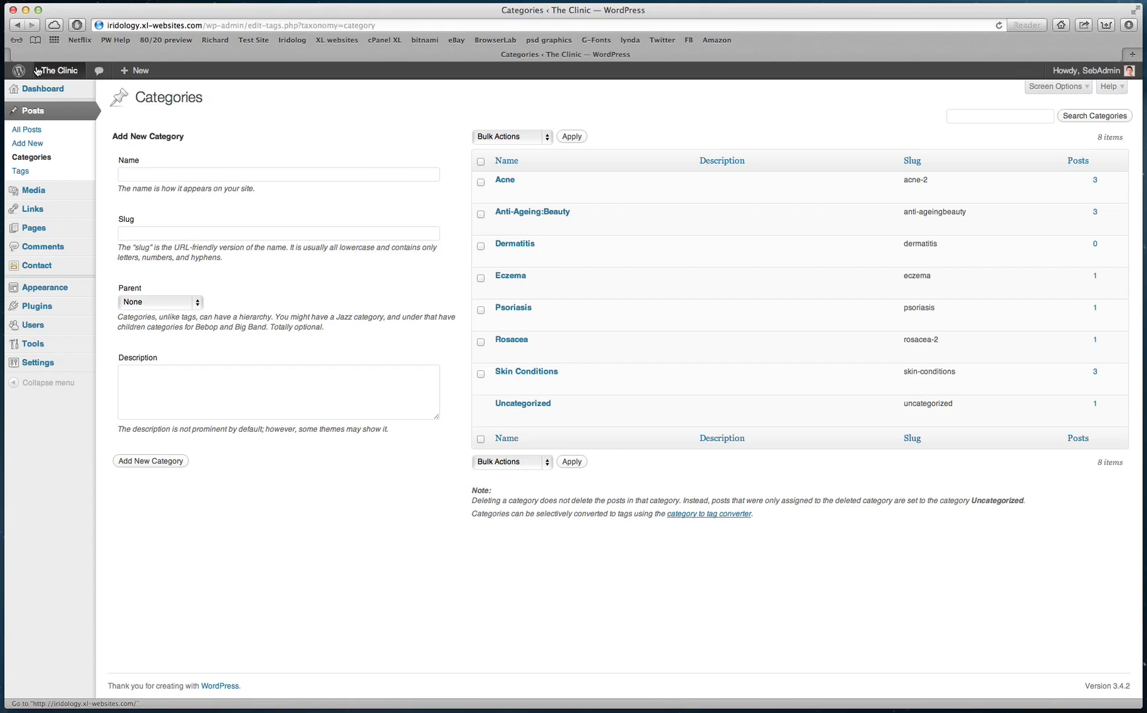
{"action": "mouse_move", "coordinate": [61, 76]}
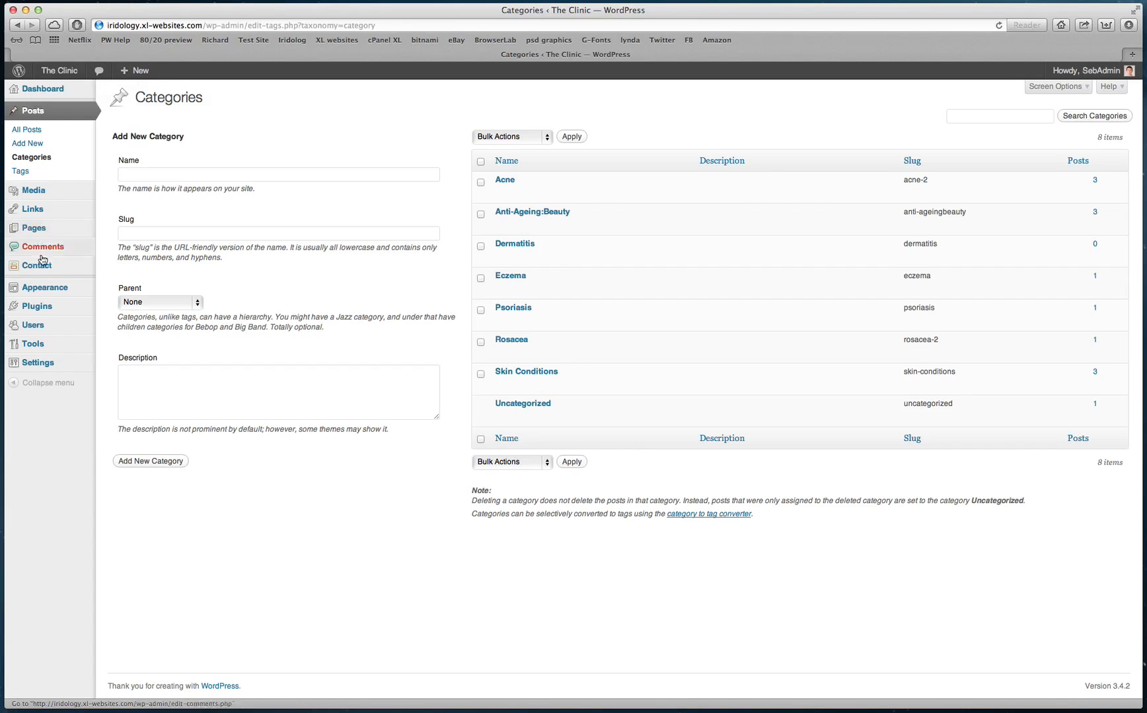
Step: Set the category of the Skin Conditions post loop in the Homepage Right Sidebar to 6 and save it
{"action": "mouse_move", "coordinate": [43, 288]}
{"action": "left_click", "coordinate": [121, 301]}
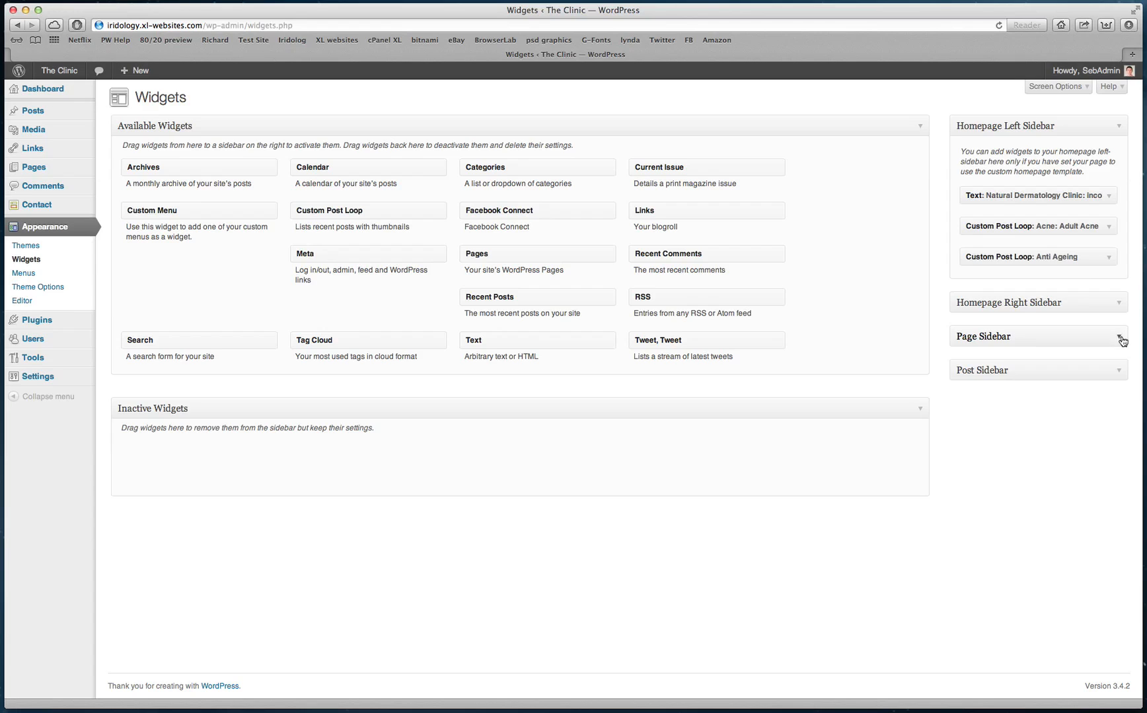
{"action": "left_click", "coordinate": [1119, 306]}
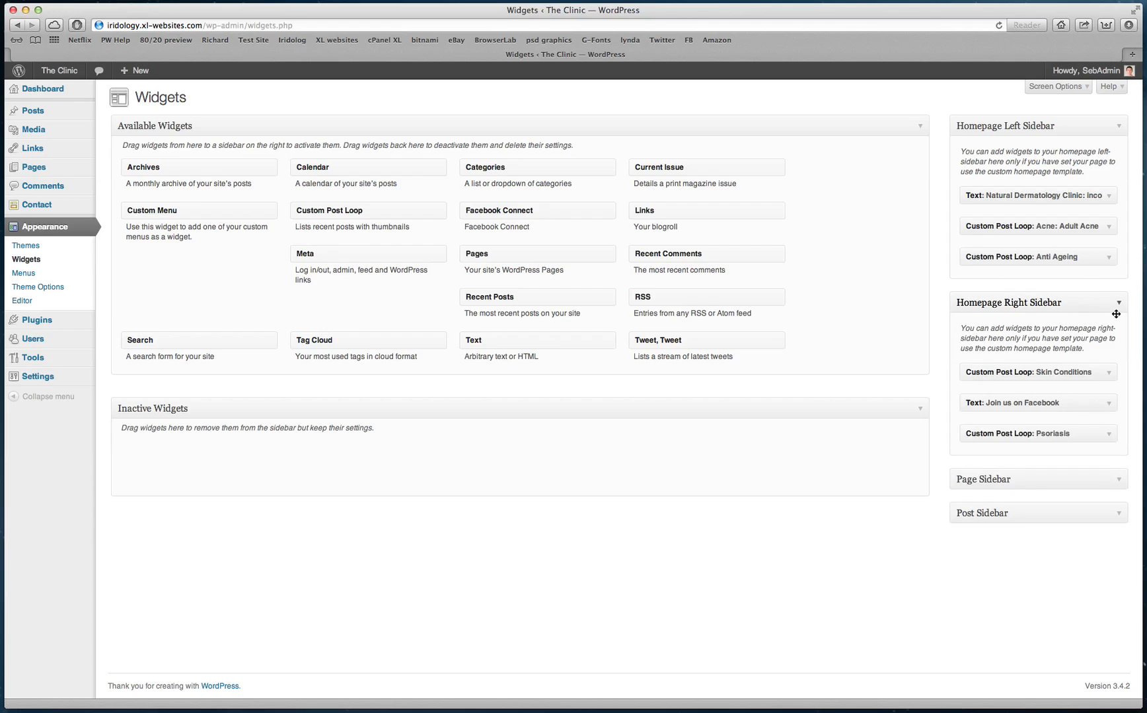
{"action": "left_click", "coordinate": [1110, 373]}
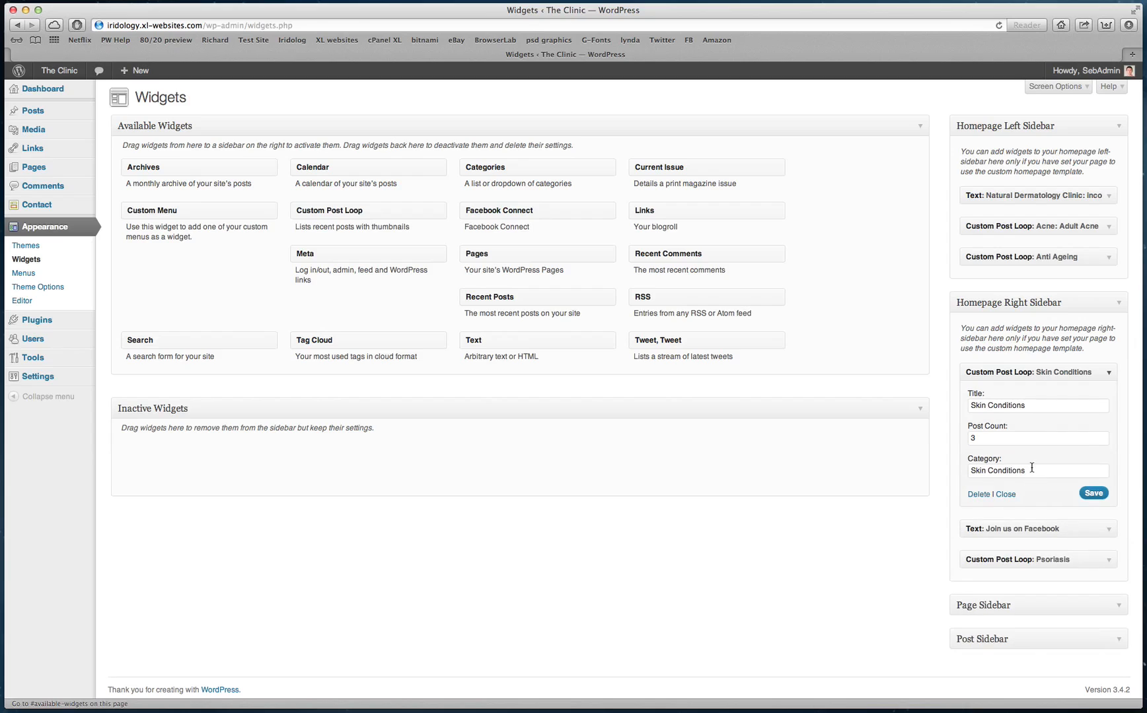
{"action": "left_click_drag", "start_coordinate": [1036, 471], "coordinate": [973, 469]}
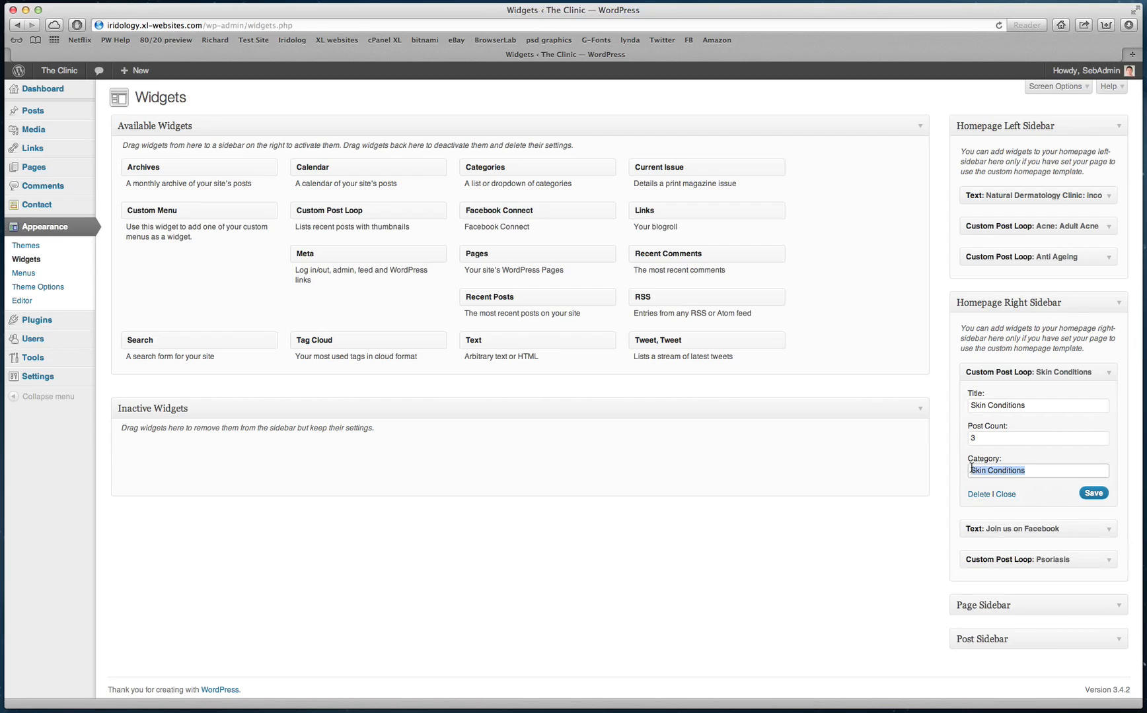
{"action": "type", "text": "6"}
{"action": "left_click", "coordinate": [1095, 494]}
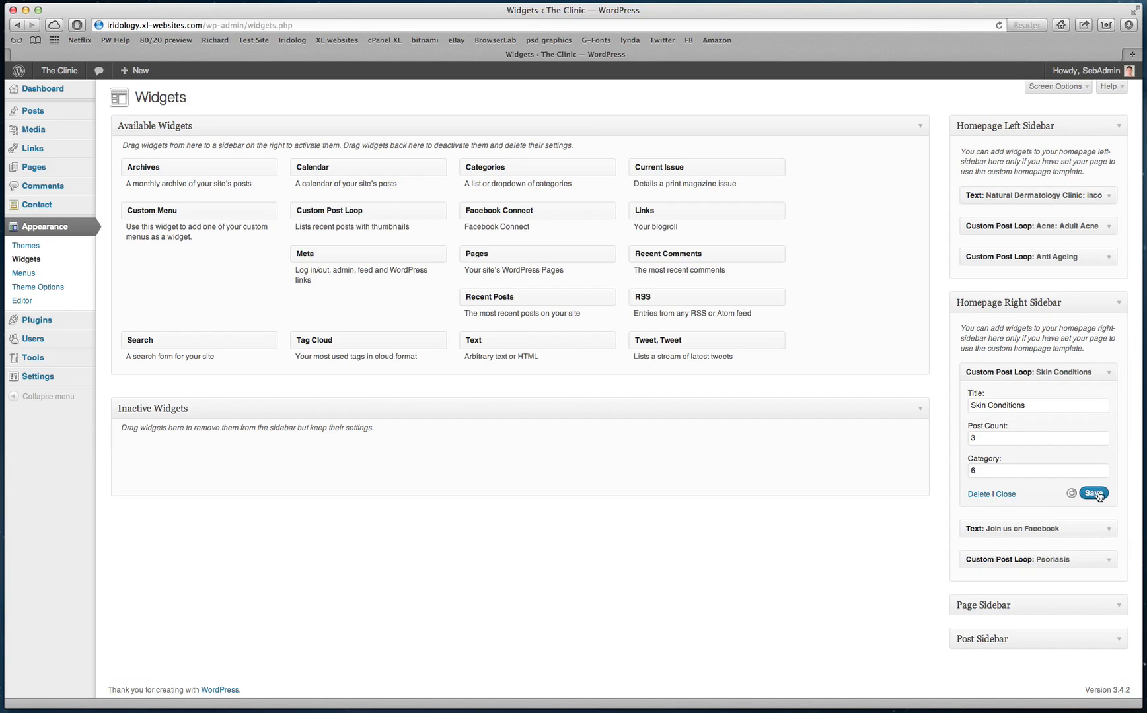
Step: View the homepage and examine the posts listed under Skin Conditions and Psoriasis in its sidebar
{"action": "left_click", "coordinate": [63, 71]}
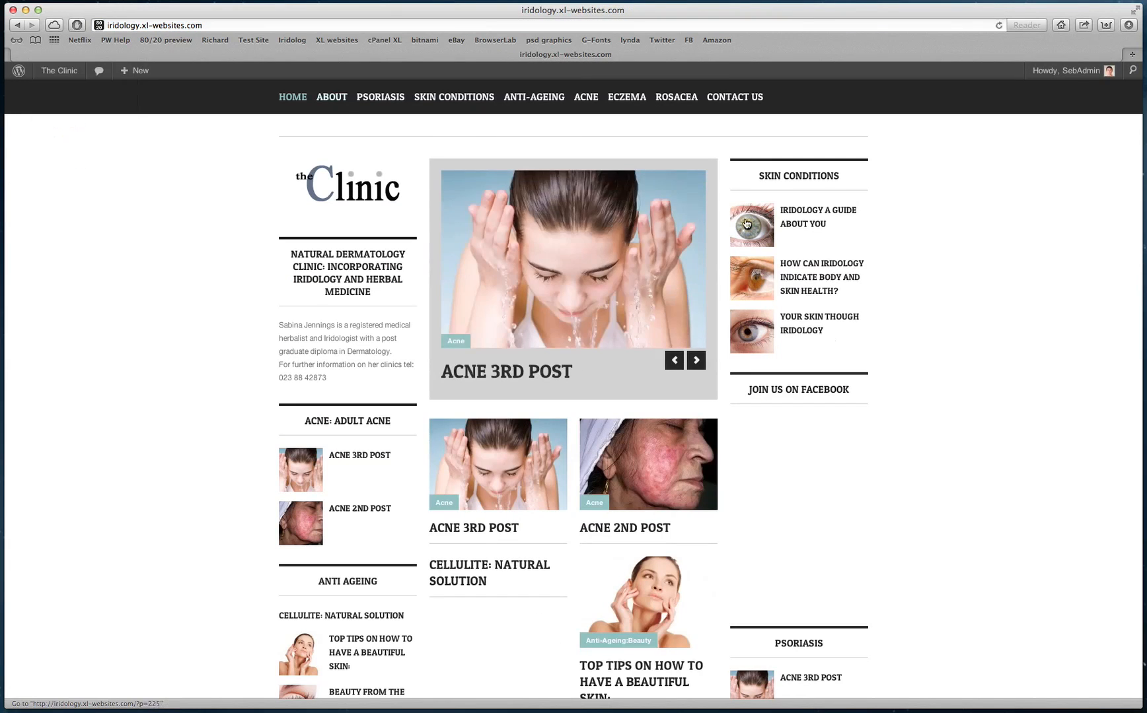
{"action": "scroll", "coordinate": [828, 335], "scroll_direction": "down", "scroll_amount": 3}
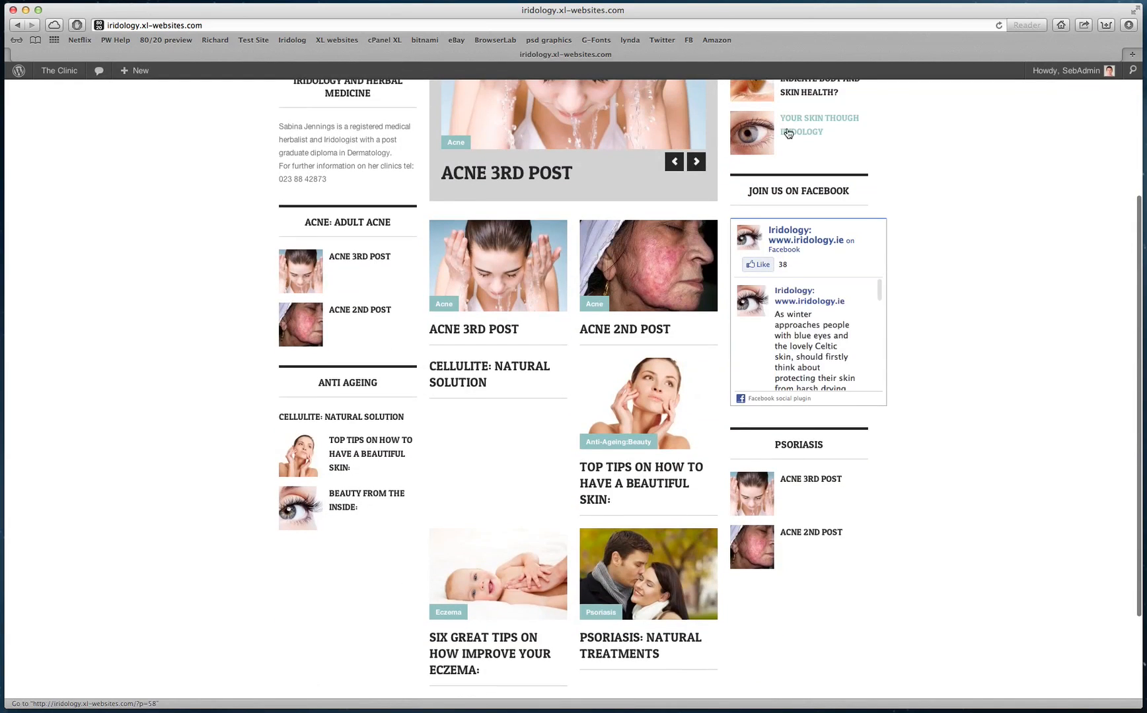
{"action": "scroll", "coordinate": [925, 211], "scroll_direction": "up", "scroll_amount": 2}
{"action": "scroll", "coordinate": [925, 214], "scroll_direction": "up", "scroll_amount": 1}
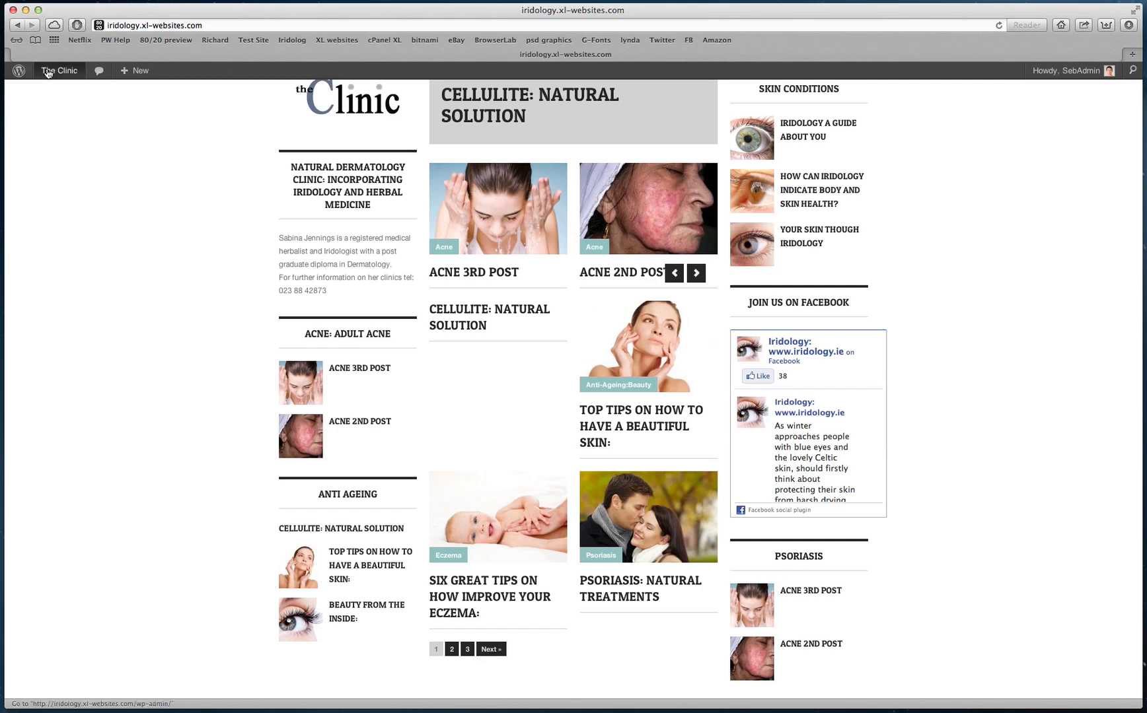
Step: Return from the homepage to the dashboard and review the categories and their post counts
{"action": "mouse_move", "coordinate": [59, 70]}
{"action": "left_click", "coordinate": [58, 95]}
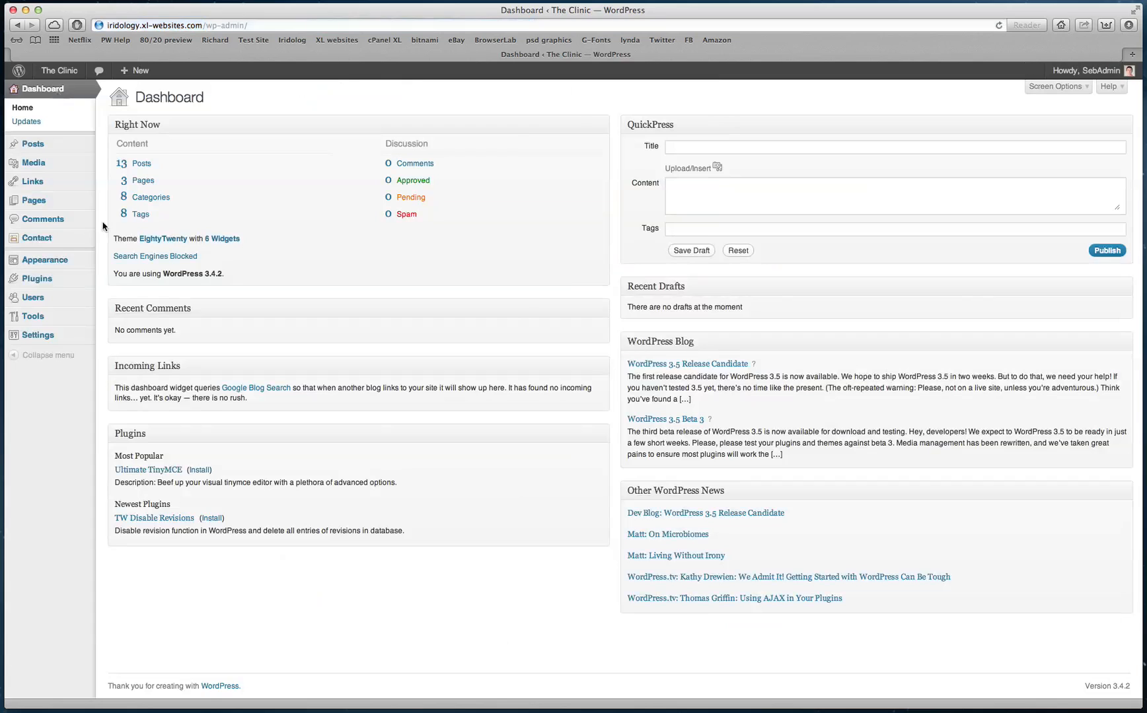
{"action": "left_click", "coordinate": [134, 197]}
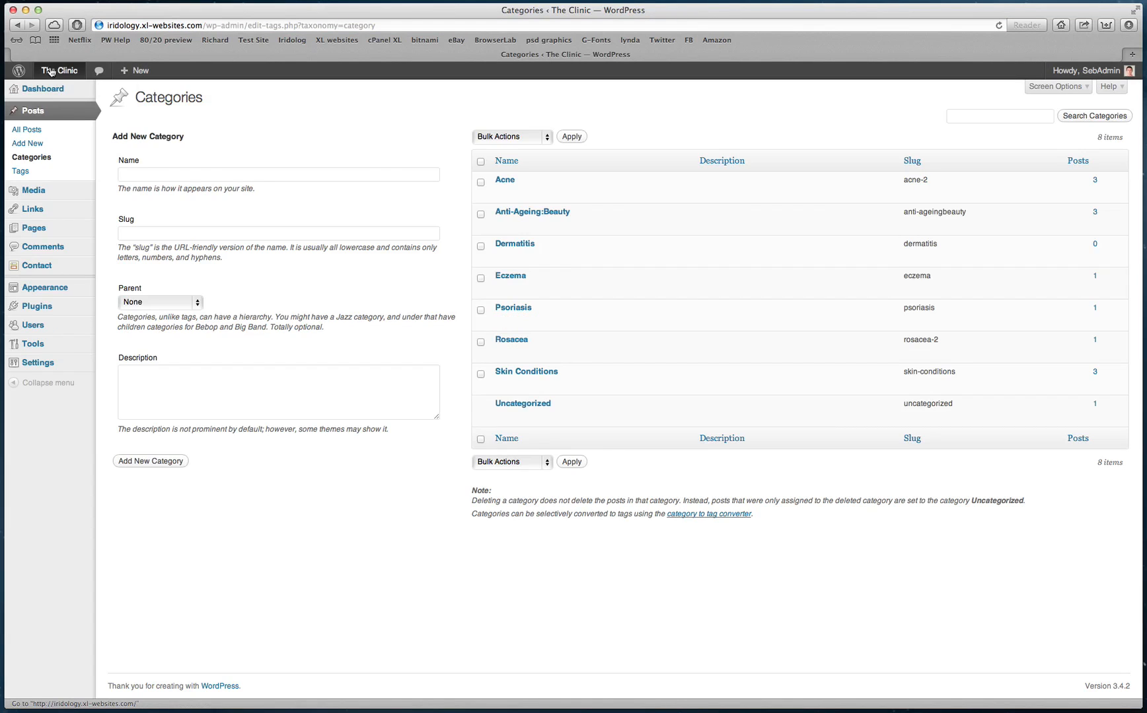
Step: Examine the widget settings of the Psoriasis post loop in the Homepage Right Sidebar and the Anti Ageing post loop in the Homepage Left Sidebar
{"action": "mouse_move", "coordinate": [51, 288]}
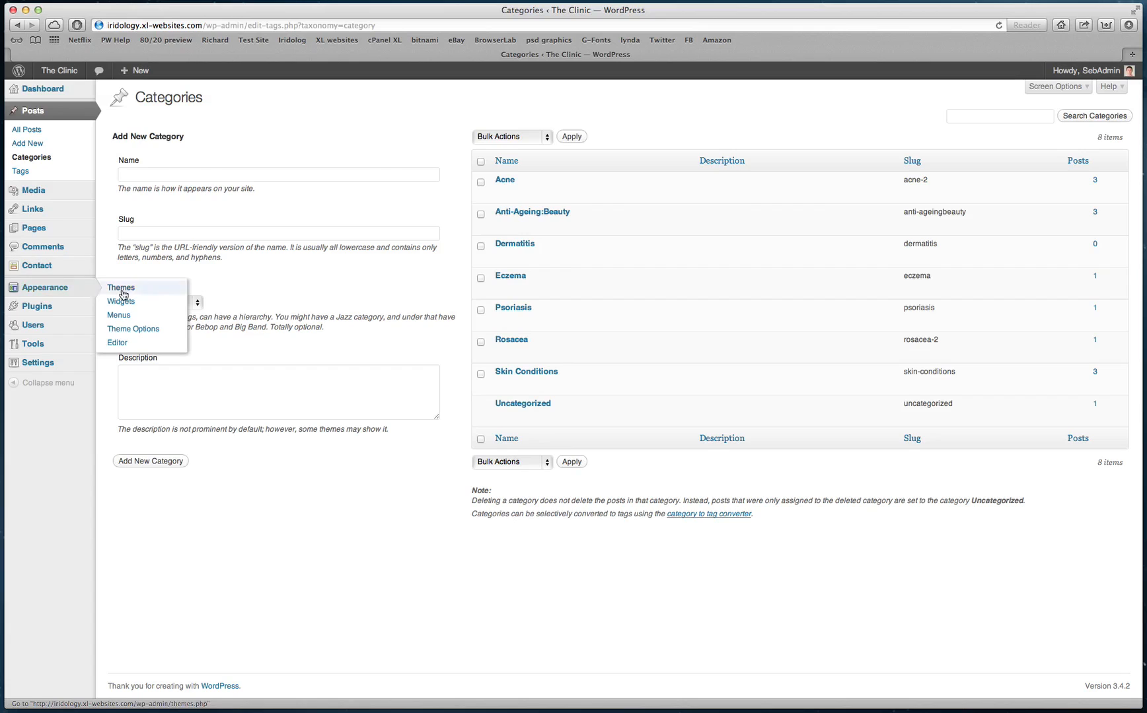
{"action": "left_click", "coordinate": [122, 301]}
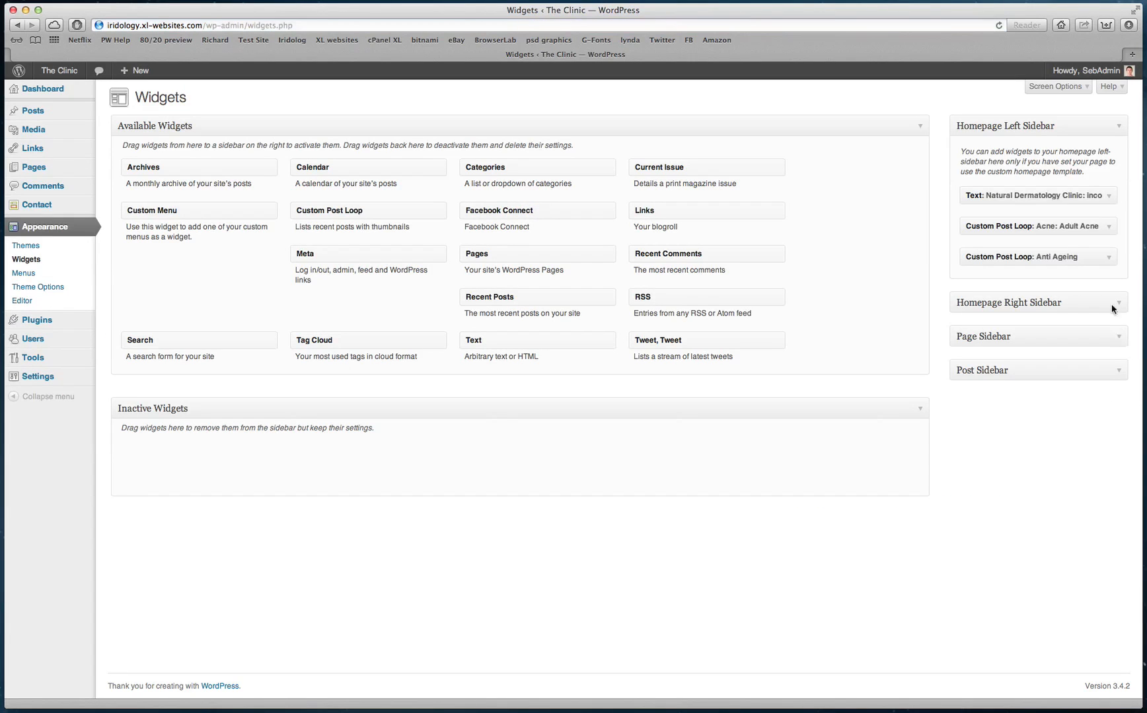
{"action": "left_click", "coordinate": [1117, 304]}
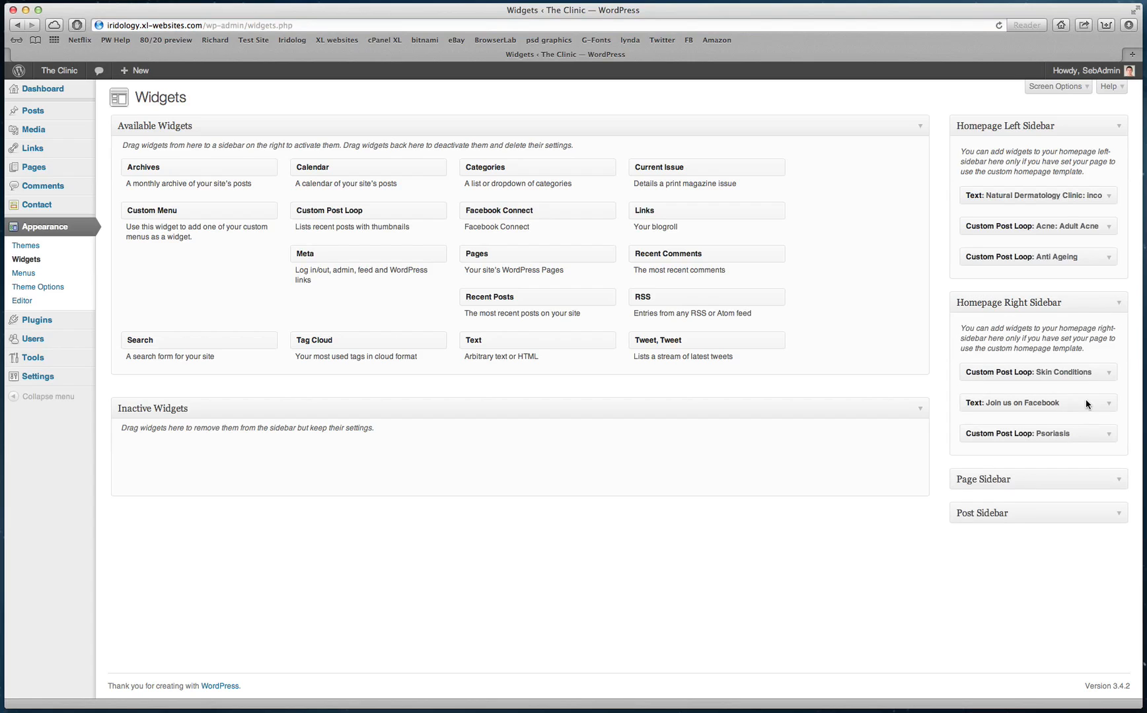
{"action": "left_click", "coordinate": [1108, 434]}
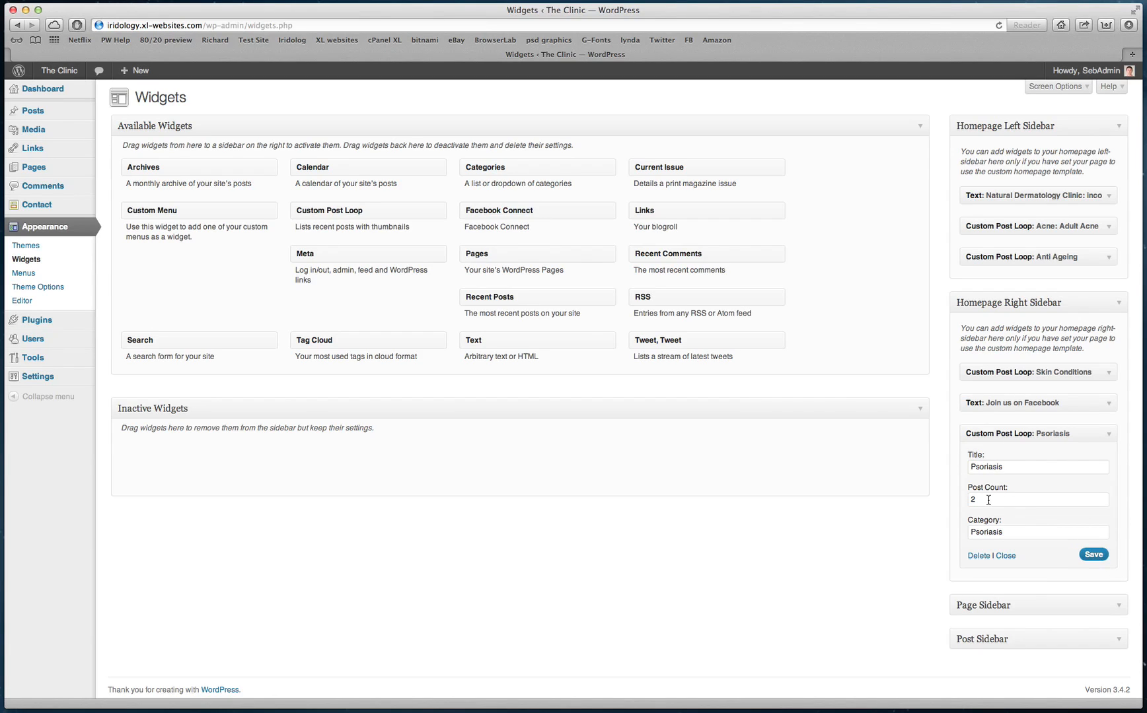
{"action": "left_click", "coordinate": [1111, 436]}
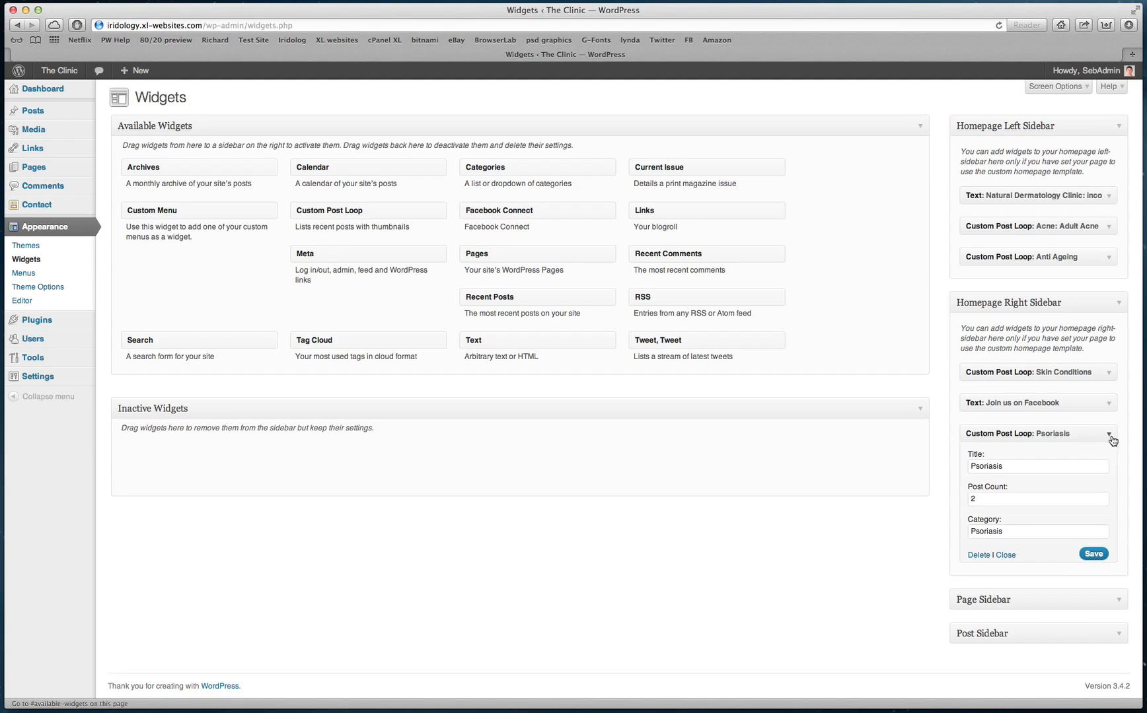
{"action": "left_click", "coordinate": [1107, 259]}
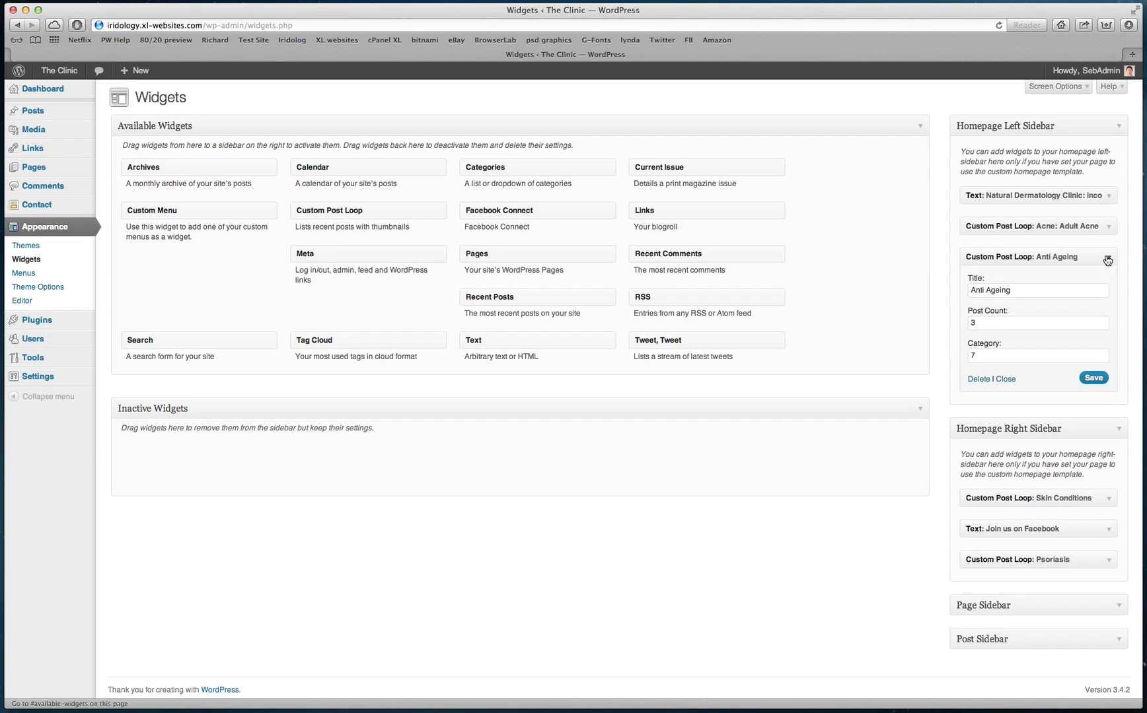
Step: Go back to the category list by way of the dashboard and look up the Anti-Ageing:Beauty category
{"action": "mouse_move", "coordinate": [66, 74]}
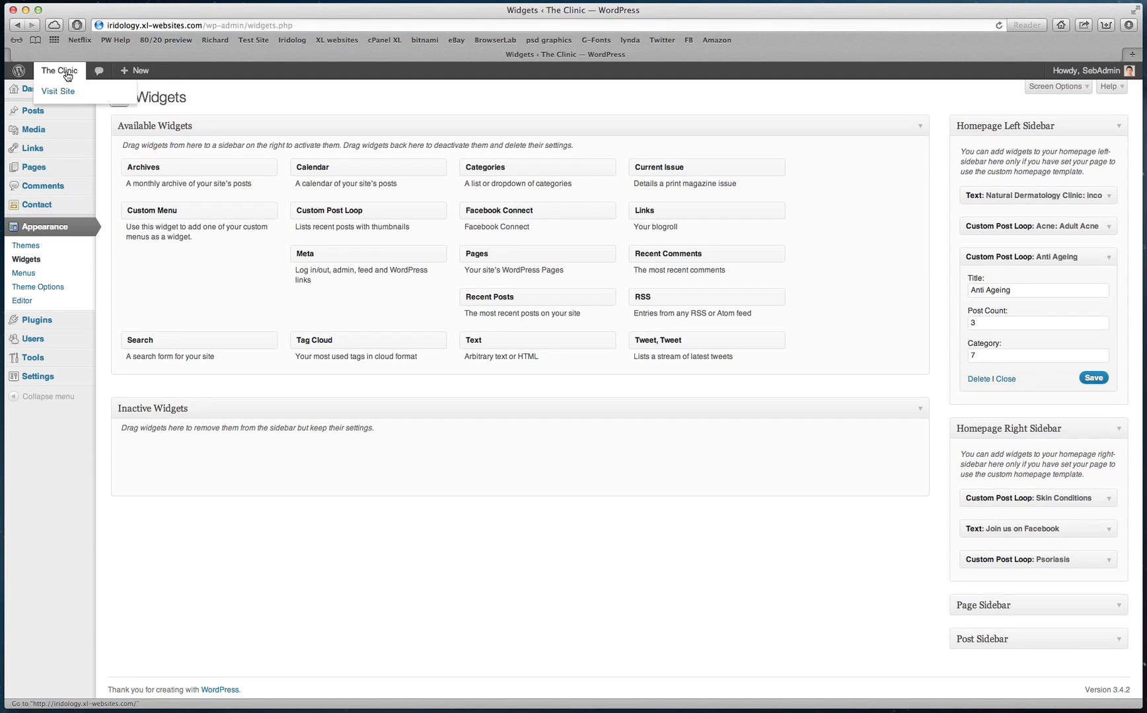
{"action": "mouse_move", "coordinate": [56, 98]}
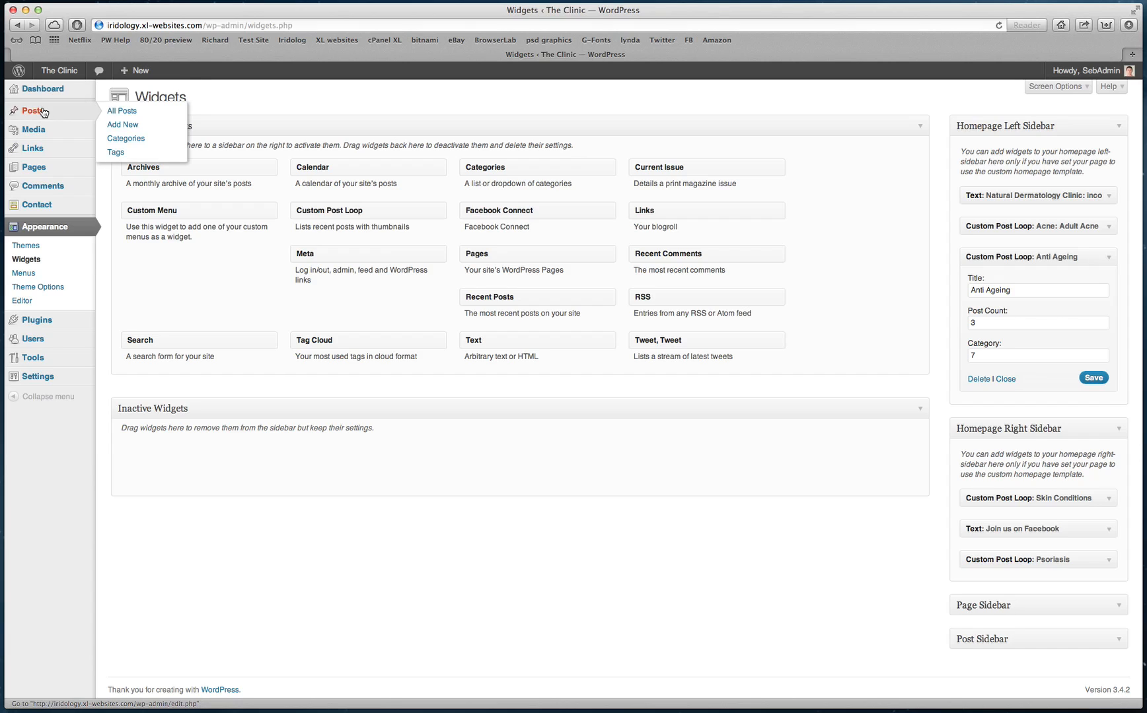
{"action": "left_click", "coordinate": [72, 93]}
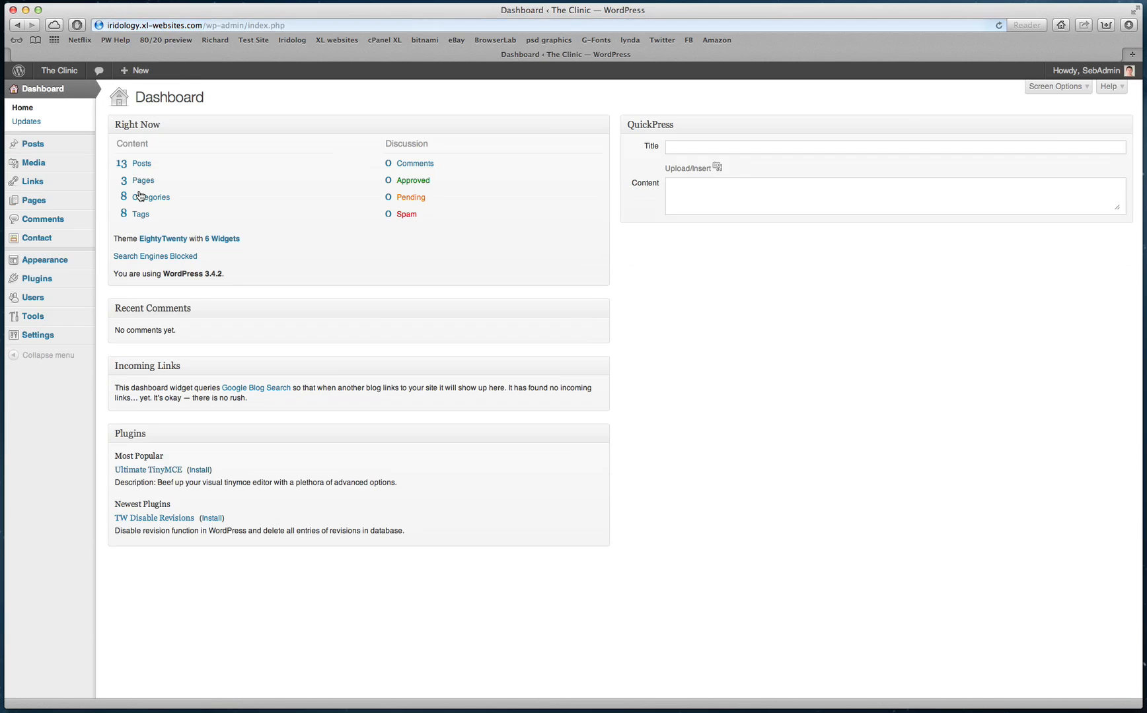
{"action": "left_click", "coordinate": [148, 198]}
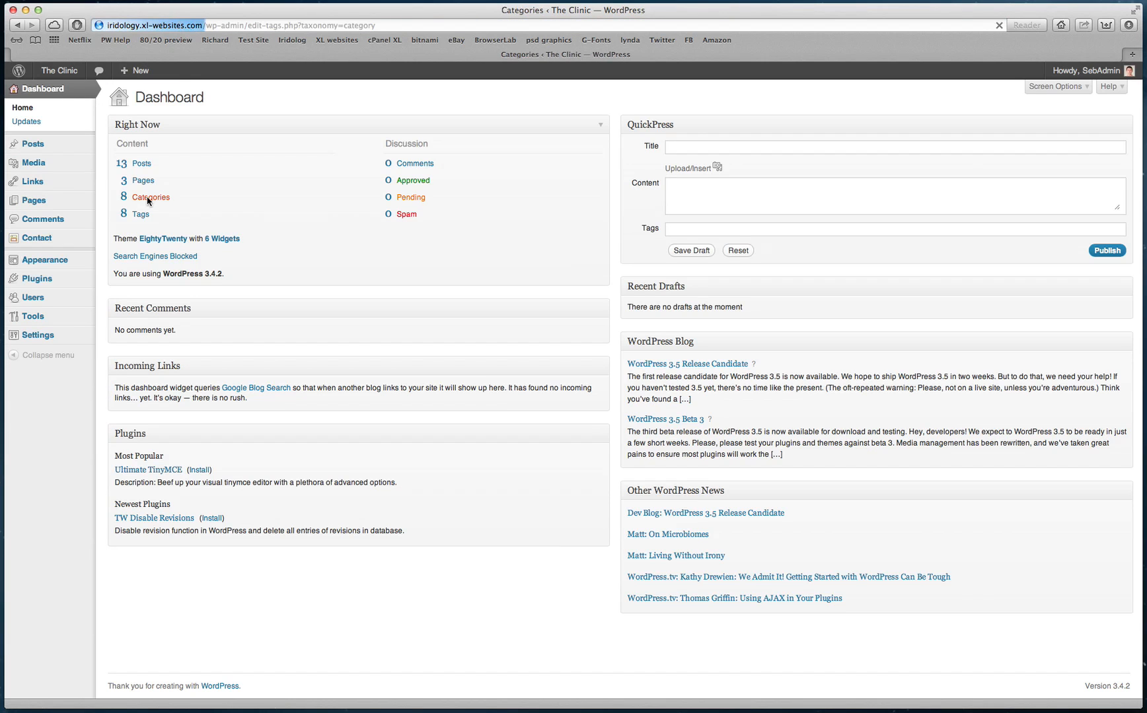
{"action": "mouse_move", "coordinate": [560, 232]}
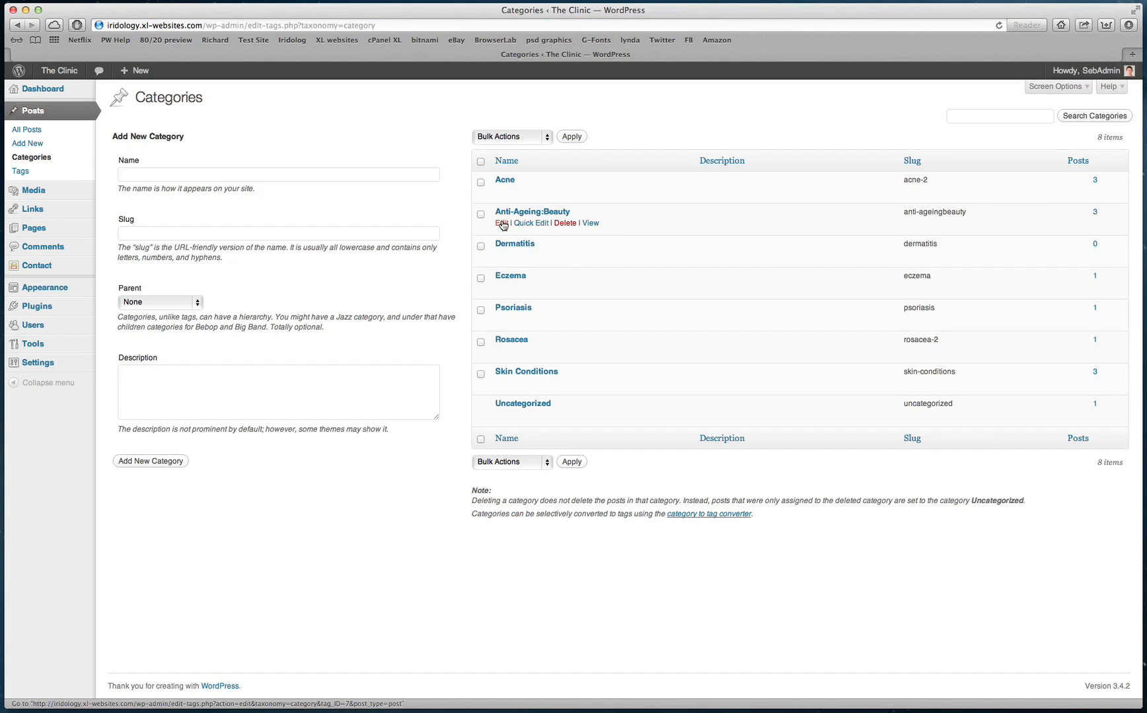
Step: Look at the post "Beauty from the Inside:" in the editor and return to the list of all posts
{"action": "left_click", "coordinate": [44, 135]}
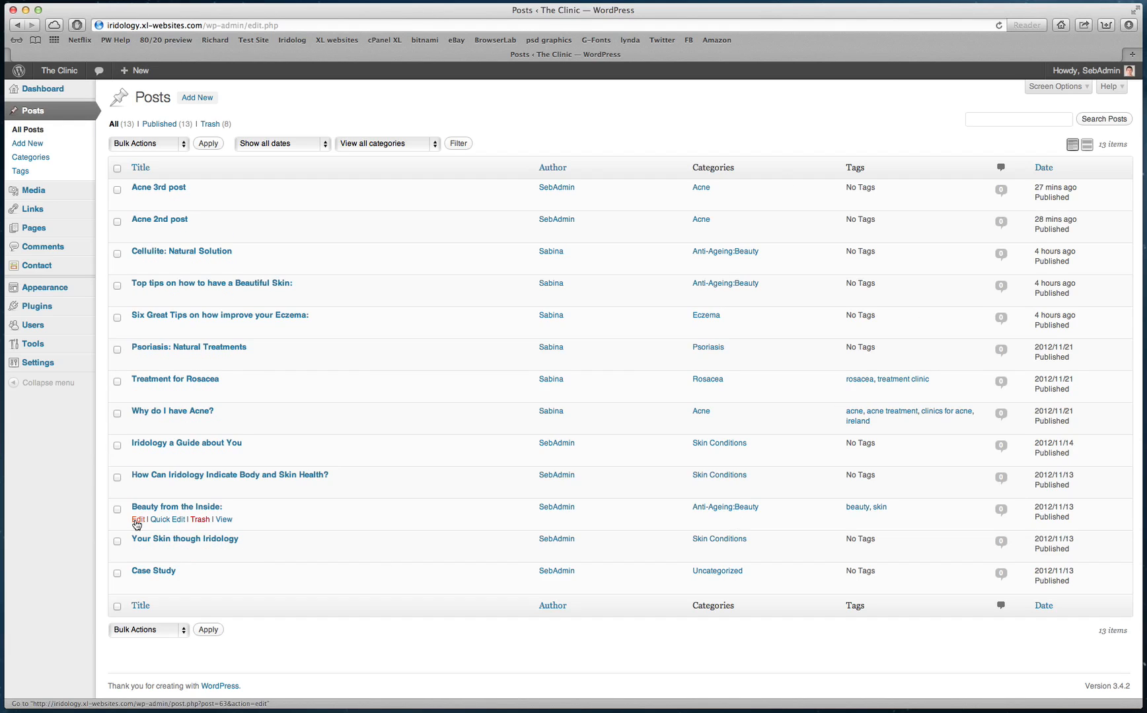
{"action": "left_click", "coordinate": [137, 520]}
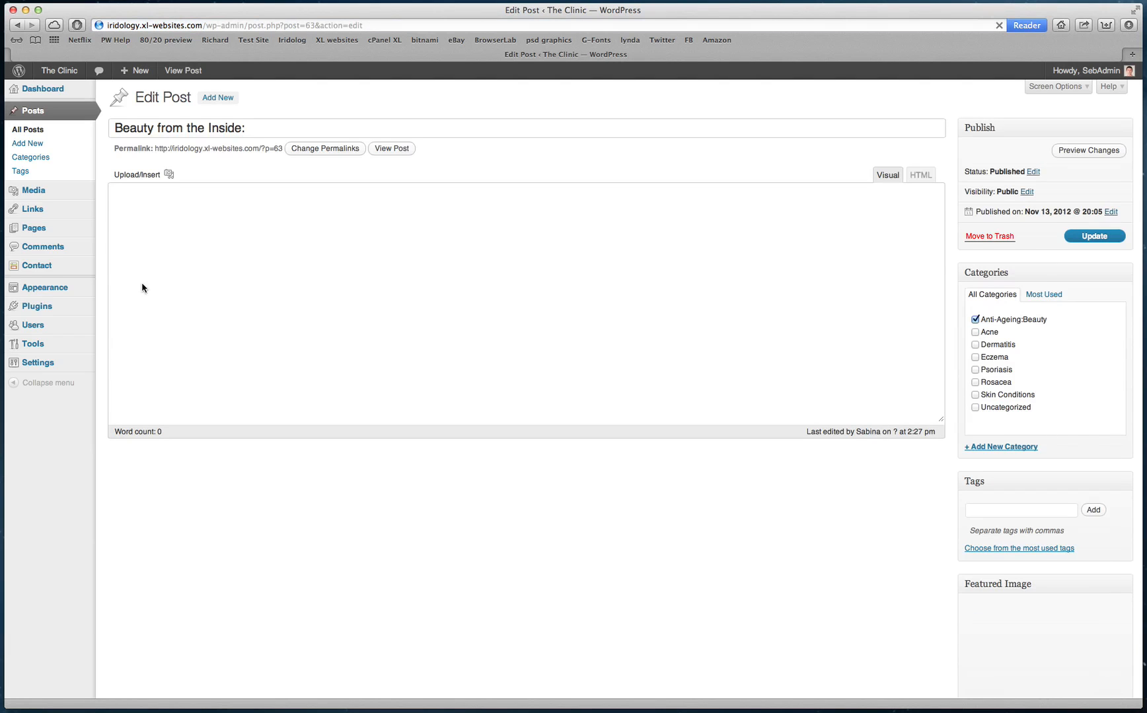
{"action": "left_click", "coordinate": [22, 26]}
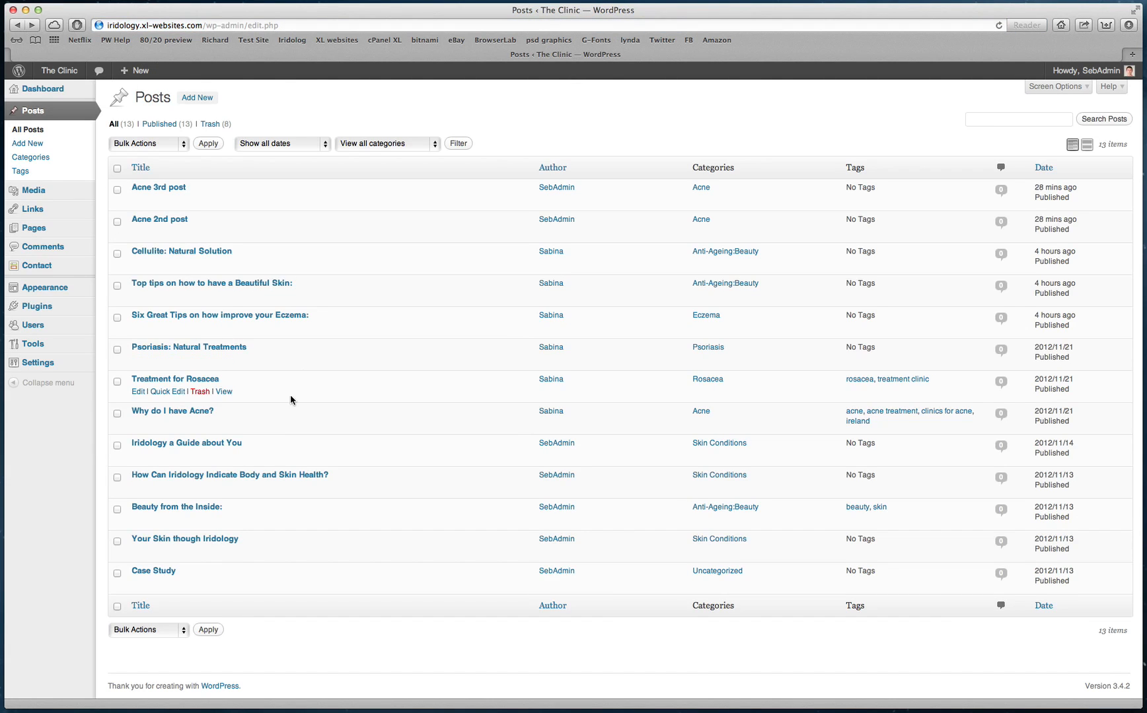
Step: Move the Anti Ageing post loop above the Acne: Adult Acne post loop in the Homepage Left Sidebar
{"action": "mouse_move", "coordinate": [59, 71]}
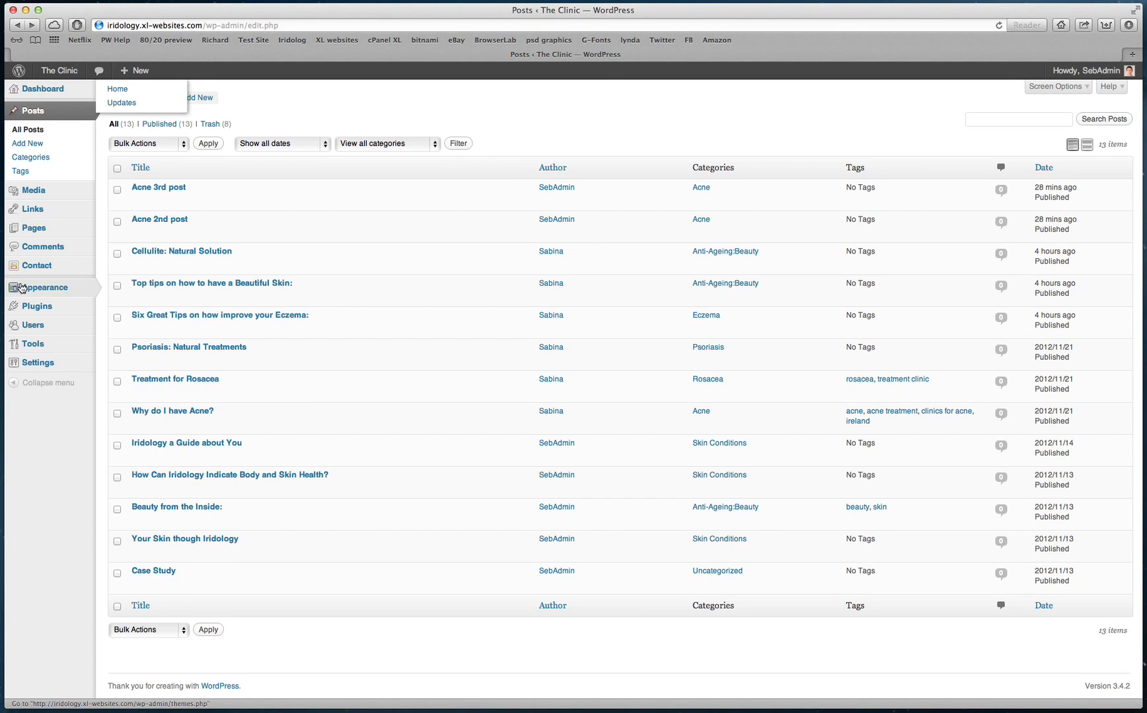
{"action": "left_click", "coordinate": [132, 301]}
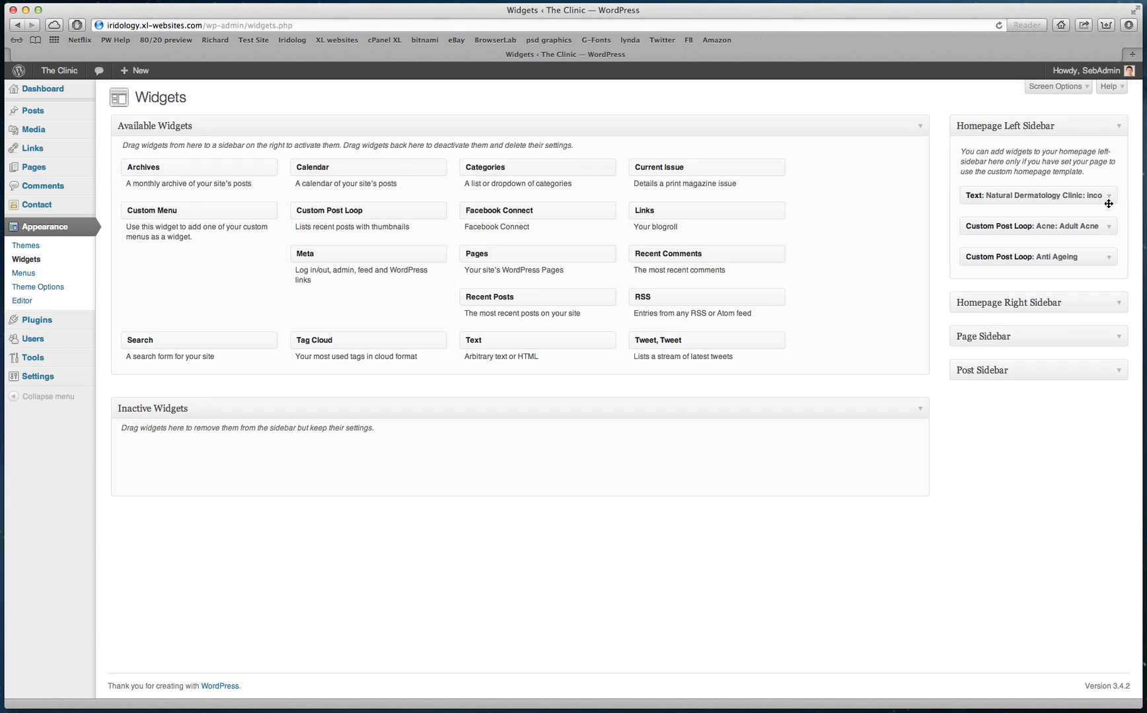
{"action": "left_click_drag", "start_coordinate": [1080, 241], "coordinate": [1080, 222]}
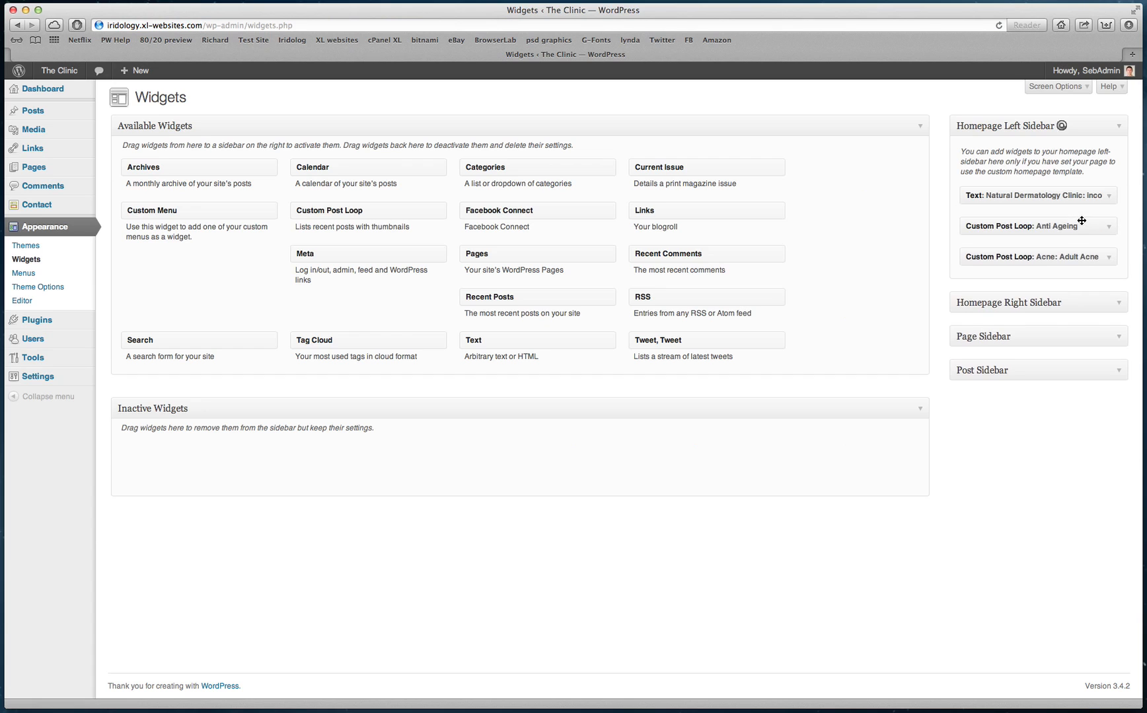
Step: View and reload the homepage to examine the order of the Anti Ageing and Acne: Adult Acne sections
{"action": "left_click", "coordinate": [62, 70]}
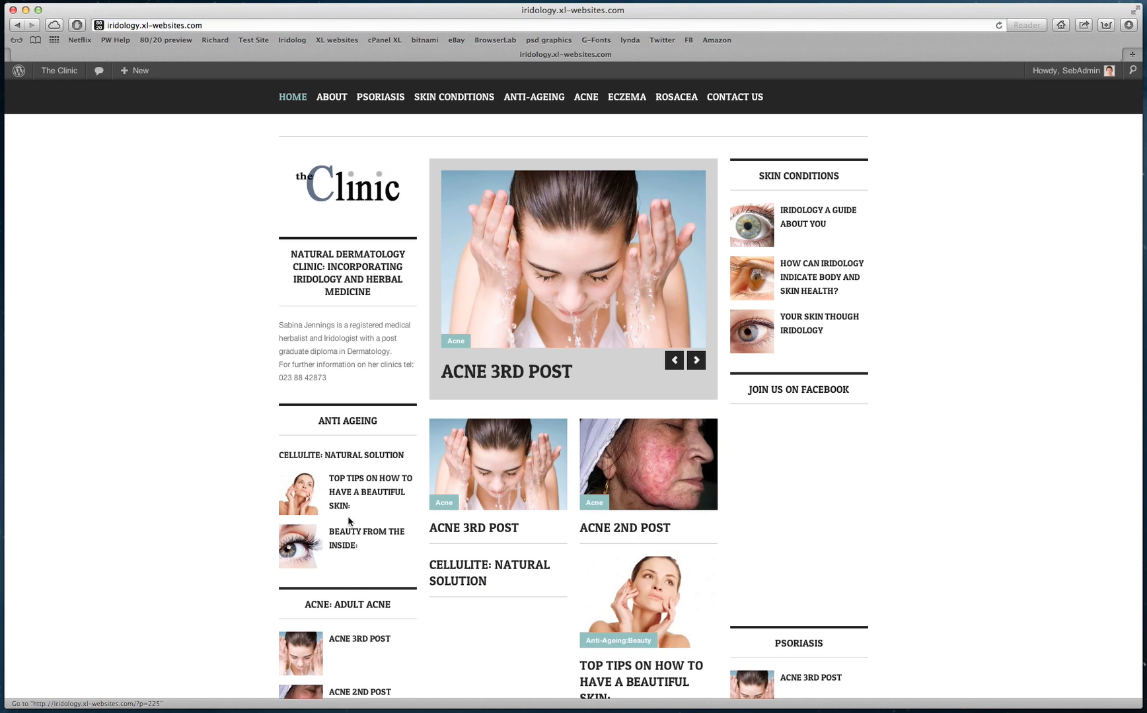
{"action": "scroll", "coordinate": [225, 507], "scroll_direction": "down", "scroll_amount": 5}
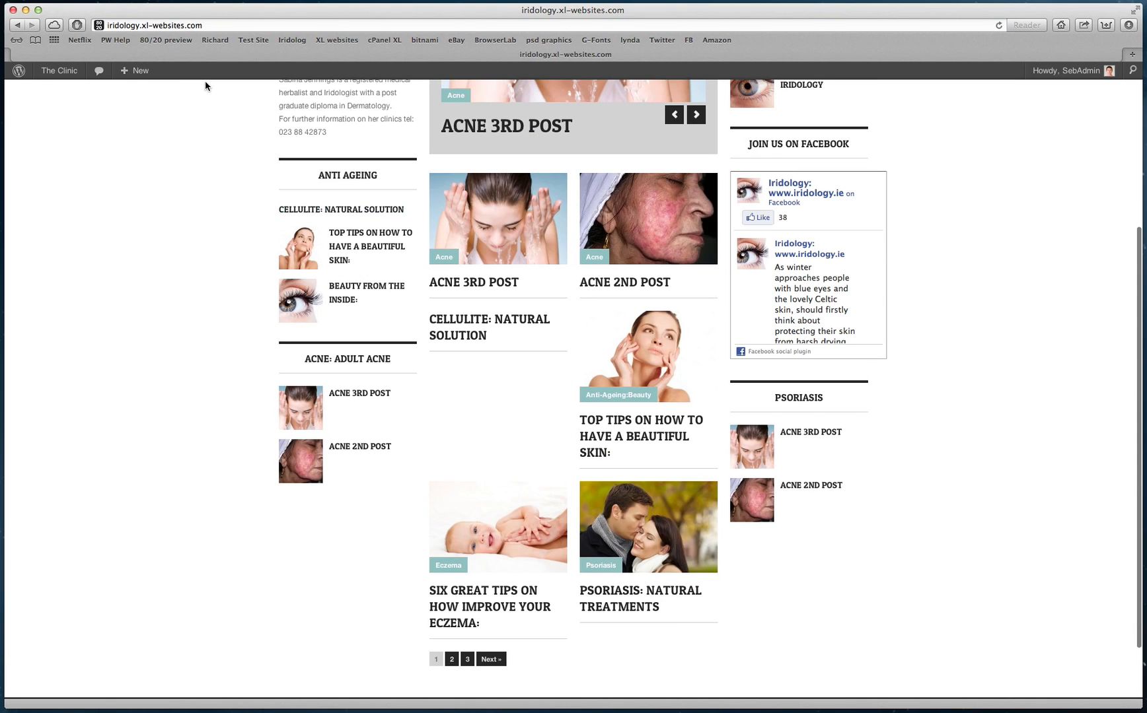
{"action": "left_click", "coordinate": [998, 27]}
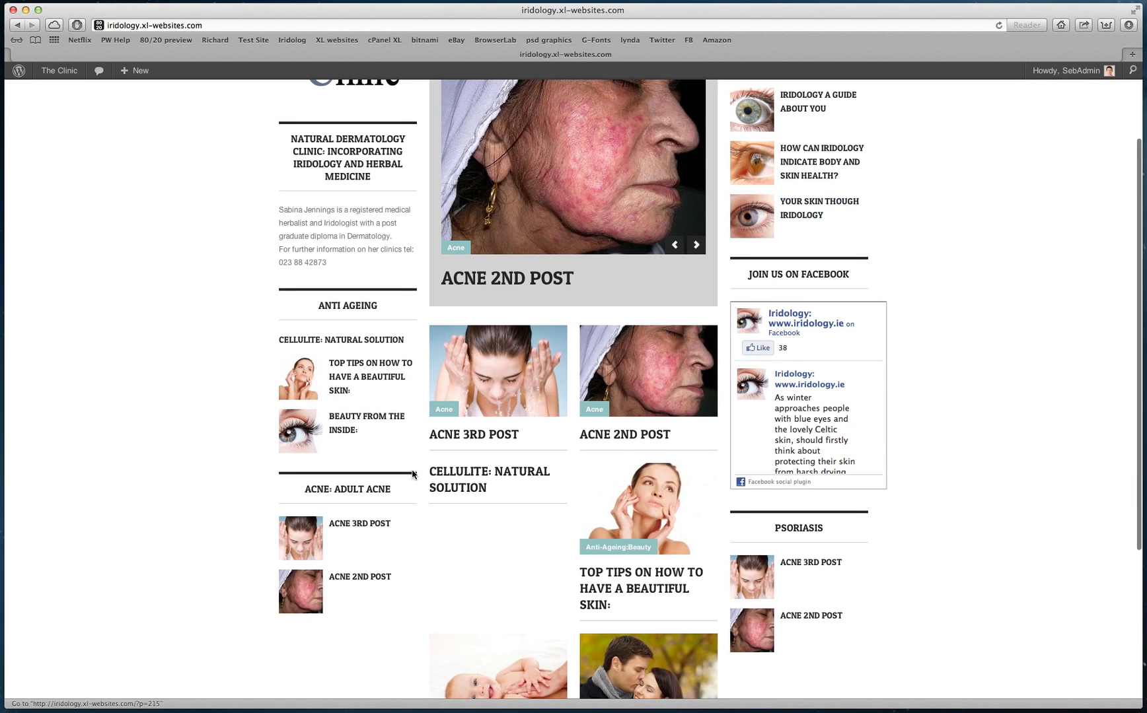
{"action": "scroll", "coordinate": [360, 451], "scroll_direction": "up", "scroll_amount": 1}
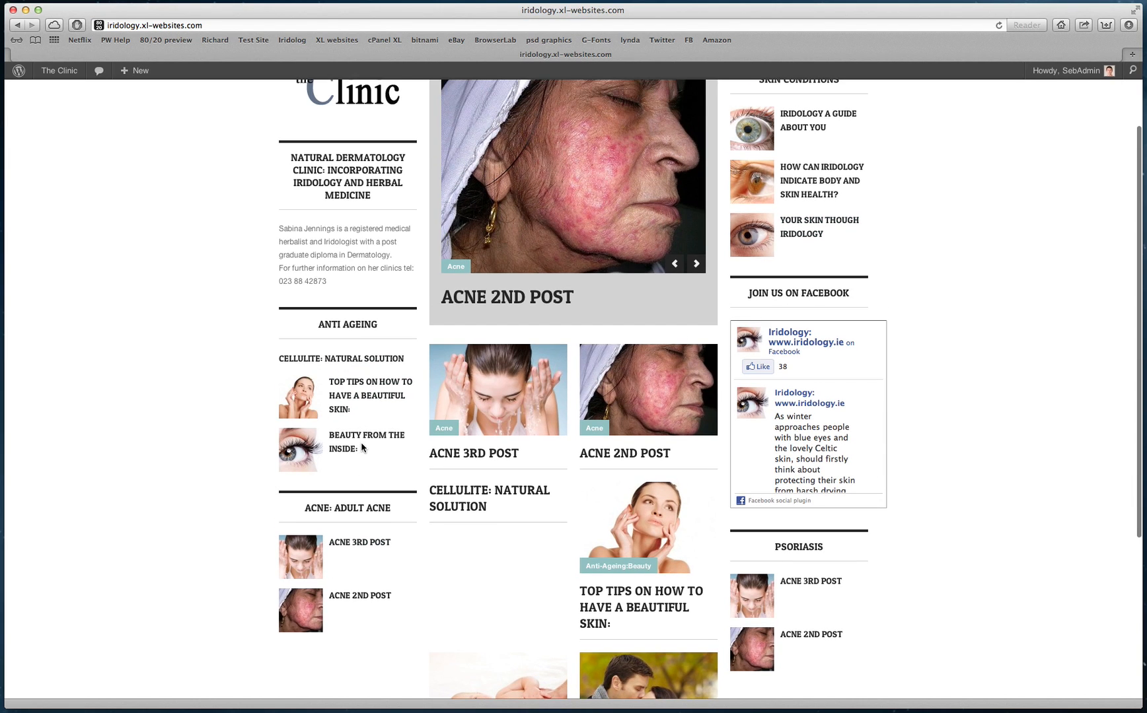